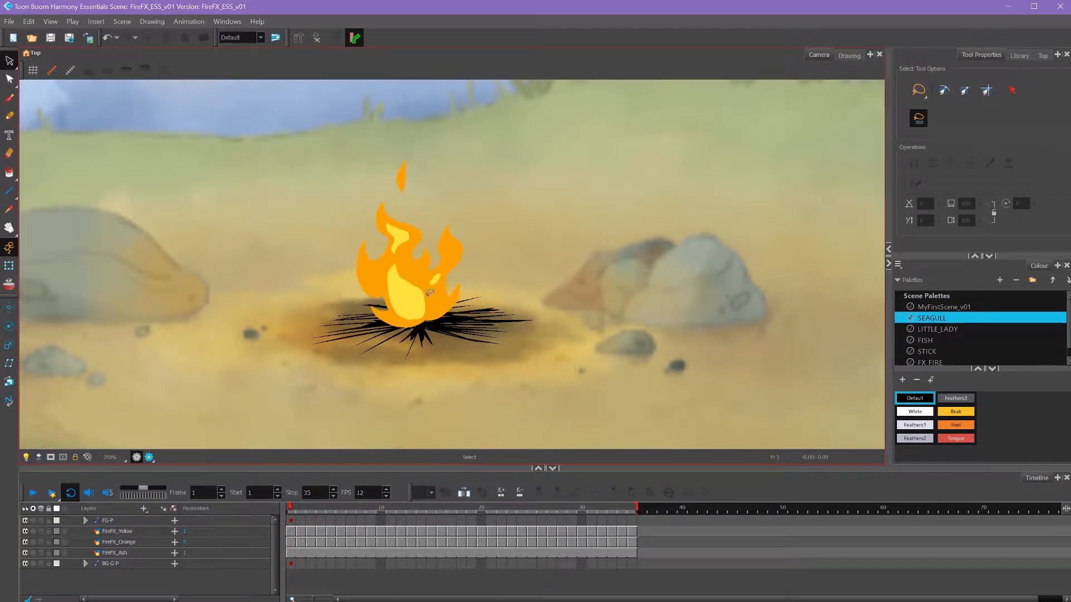
# Check what each of the FireFX_Yellow, FireFX_Orange and FireFX_Ash layers contains by hiding and showing them one at a time.
pyautogui.click(25, 531)
pyautogui.click(25, 531)
pyautogui.click(25, 542)
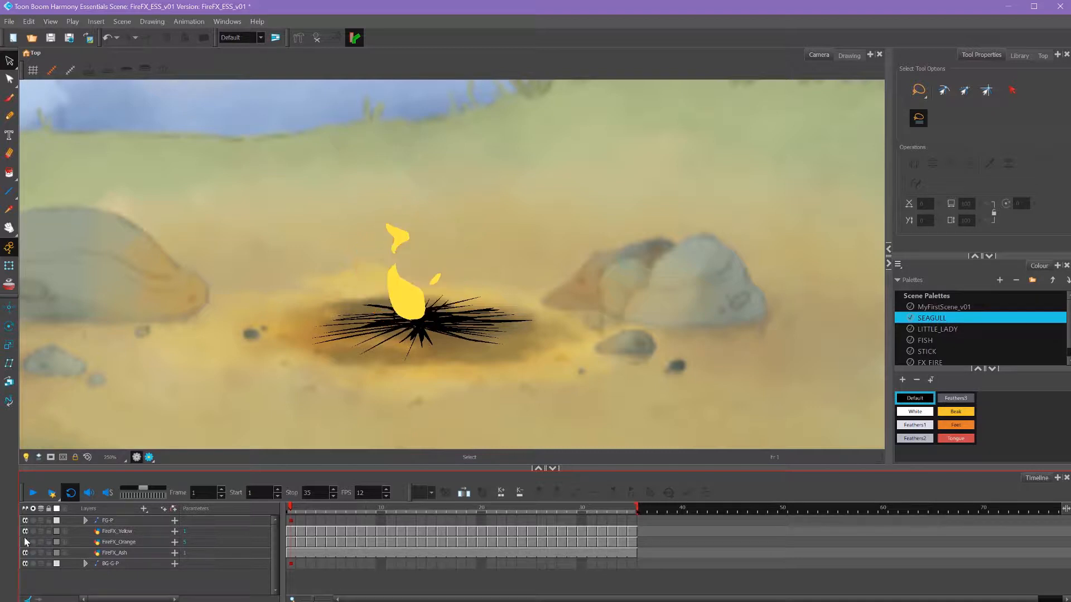
pyautogui.click(25, 542)
pyautogui.click(25, 552)
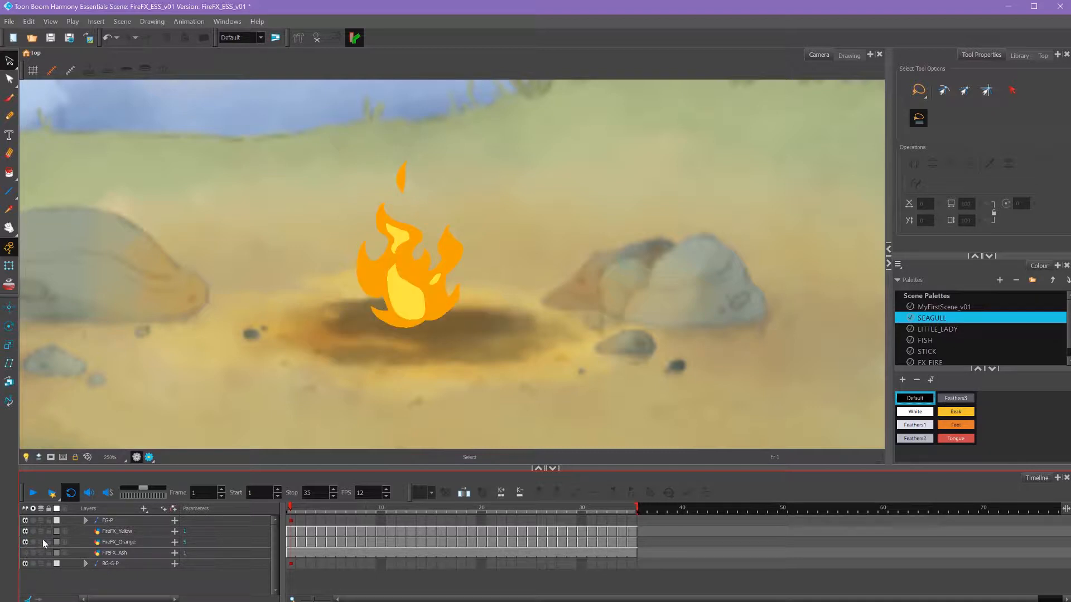
pyautogui.click(25, 552)
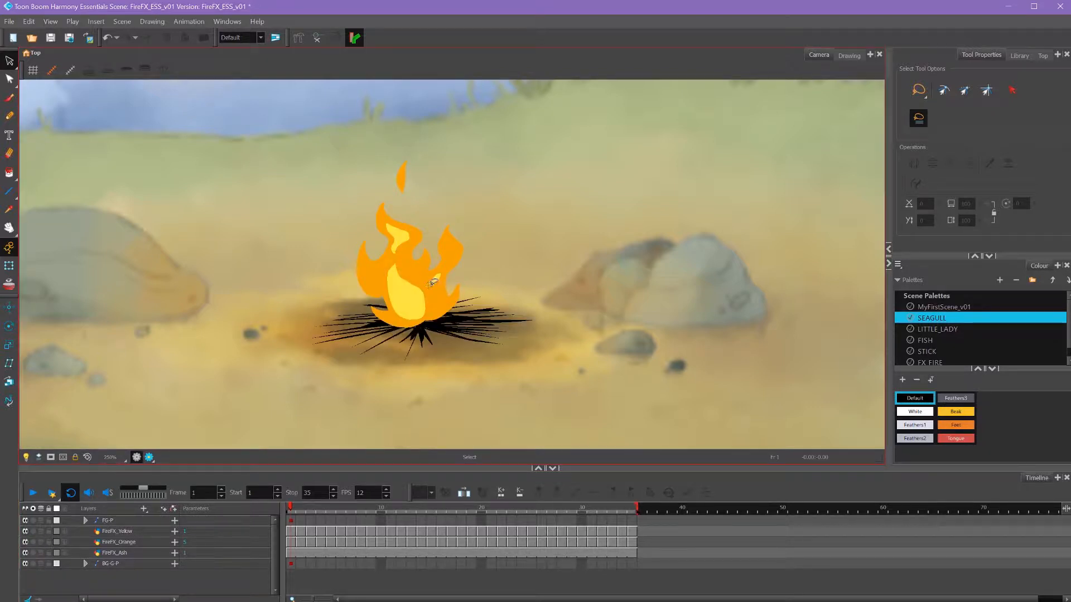
# Group the FireFX_Yellow and FireFX_Orange layers together.
pyautogui.click(120, 531)
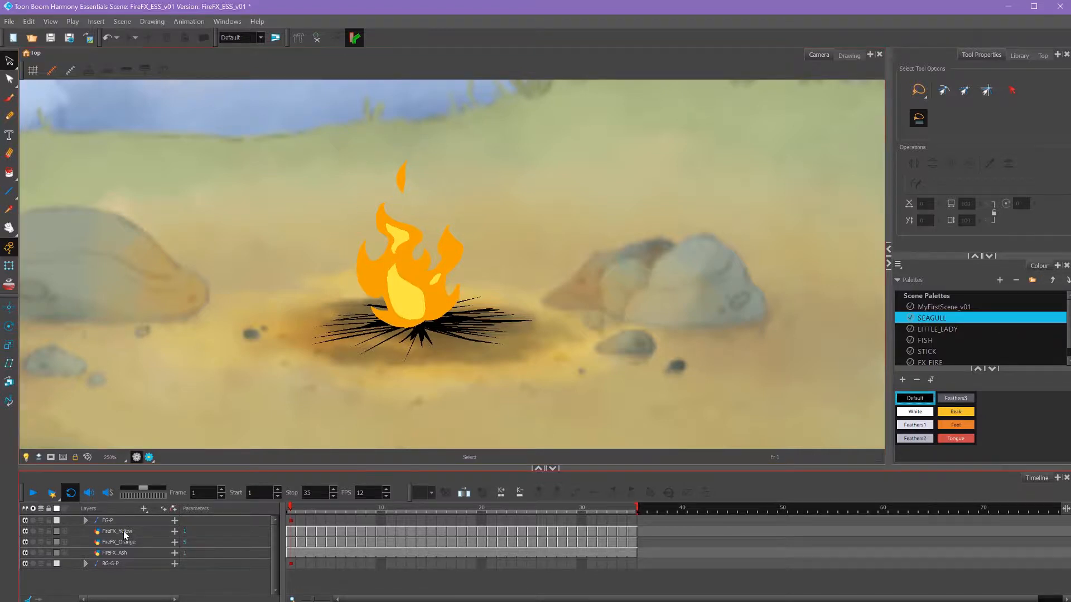
pyautogui.keyDown('ctrl'); pyautogui.click(128, 544); pyautogui.keyUp('ctrl')
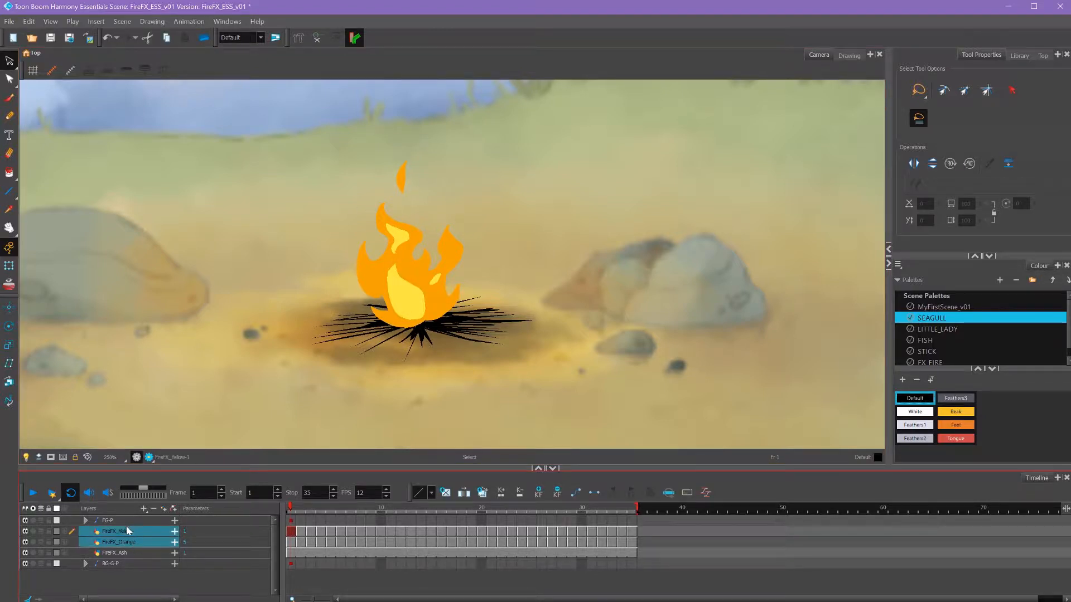
pyautogui.rightClick(127, 539)
pyautogui.click(144, 528)
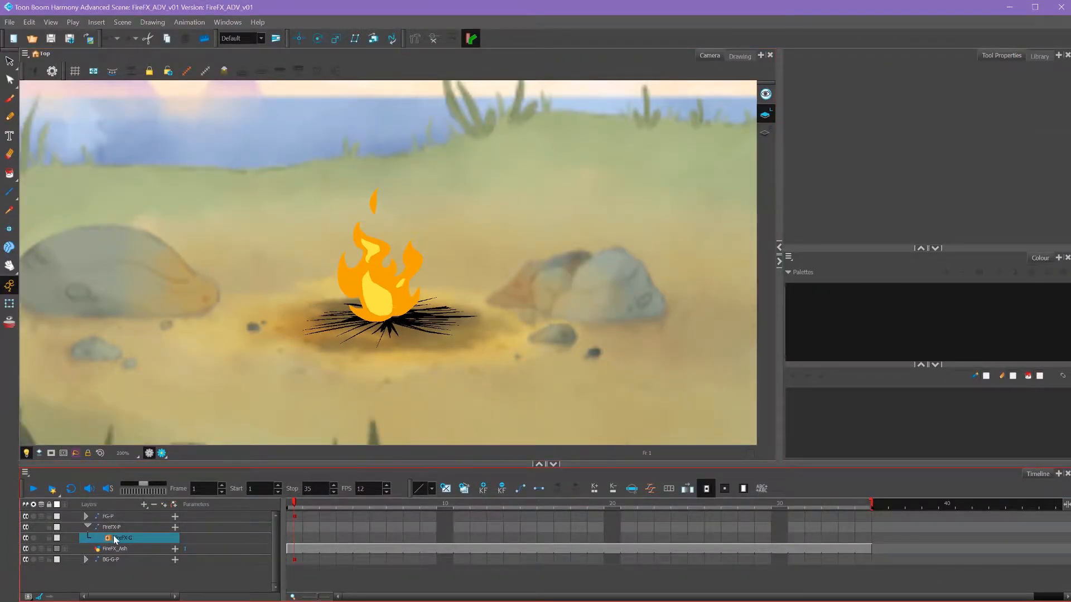
# Check the layers inside the FireFX-G group and add a Blur effect to the group.
pyautogui.doubleClick(123, 539)
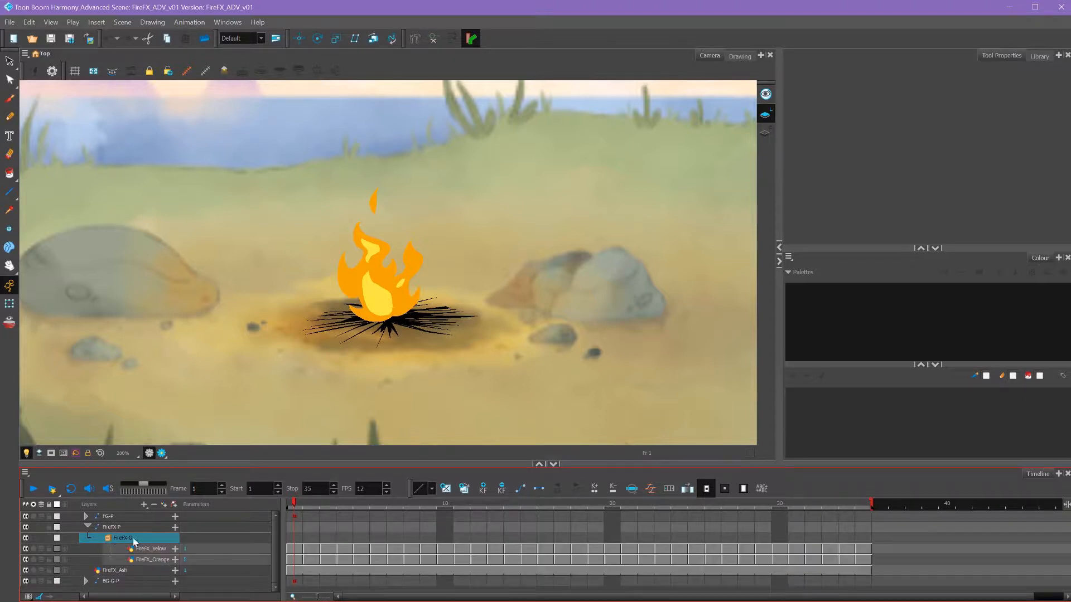
pyautogui.doubleClick(110, 540)
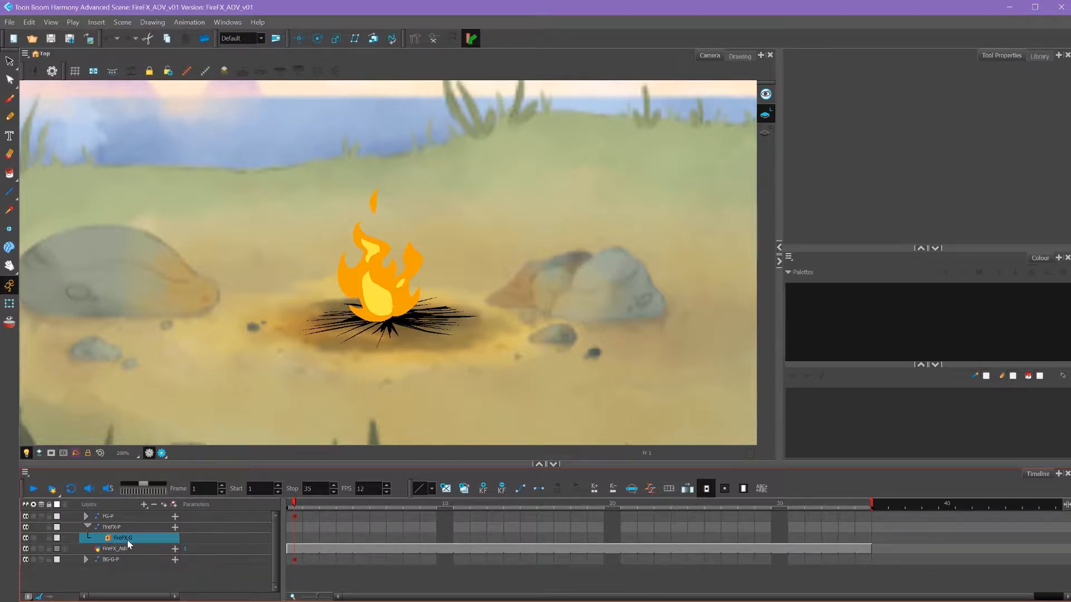
pyautogui.rightClick(128, 537)
pyautogui.moveTo(309, 295)
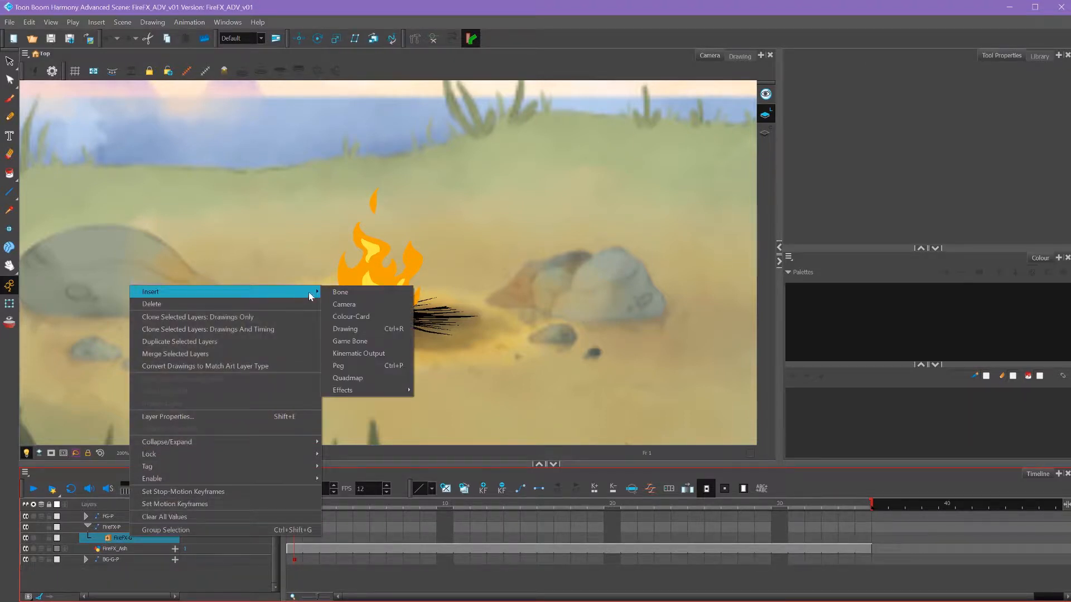
pyautogui.moveTo(396, 391)
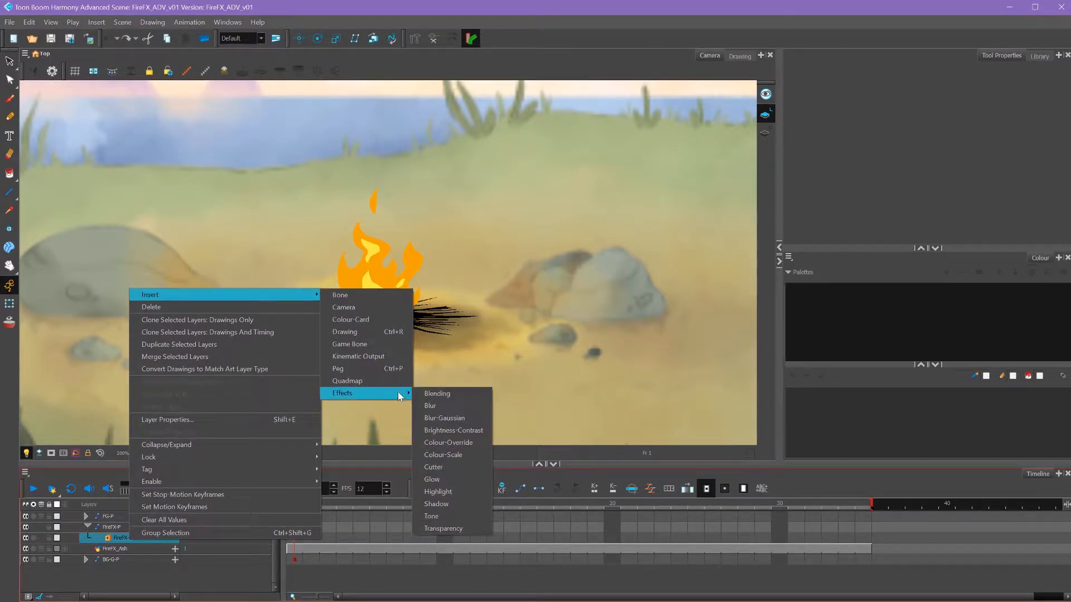
pyautogui.click(455, 406)
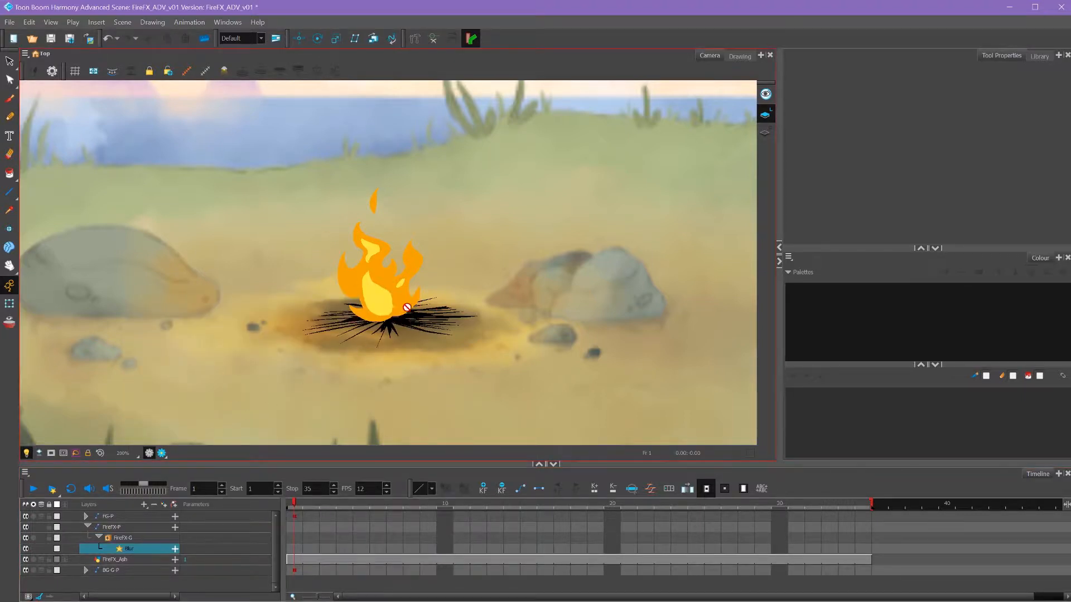
# Expand the Blur effect's parameters in the layer list and toggle the parameter display option.
pyautogui.click(156, 545)
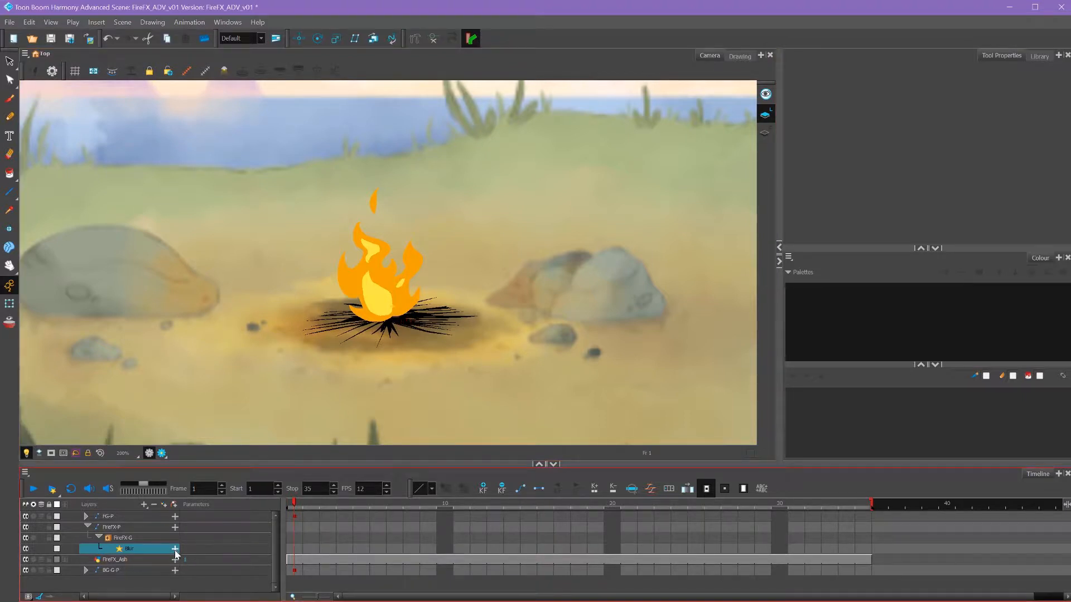
pyautogui.click(175, 550)
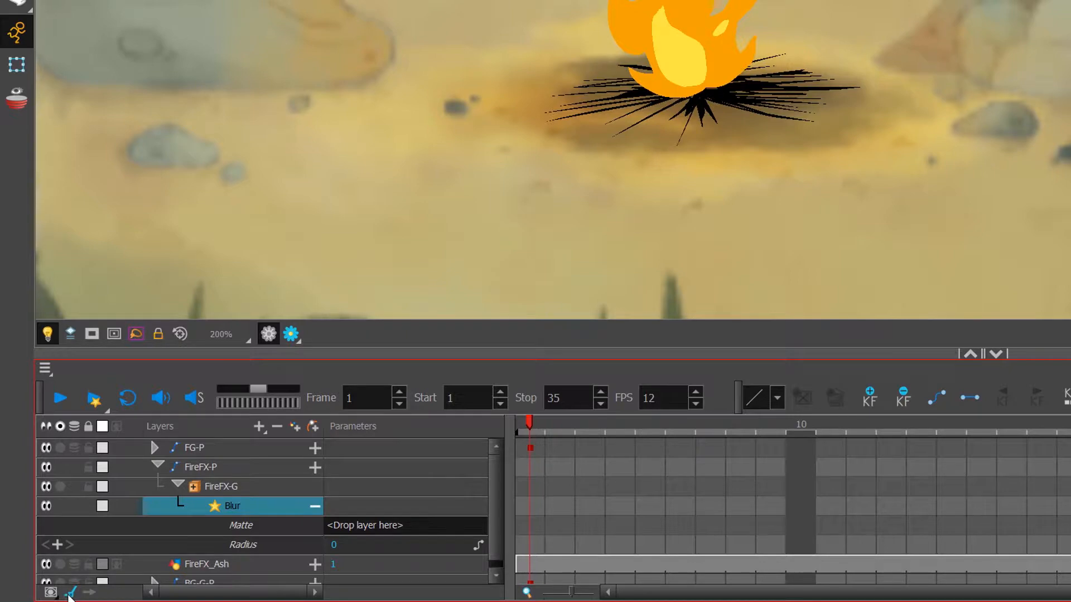
pyautogui.click(68, 595)
pyautogui.click(68, 595)
pyautogui.click(71, 592)
pyautogui.click(71, 591)
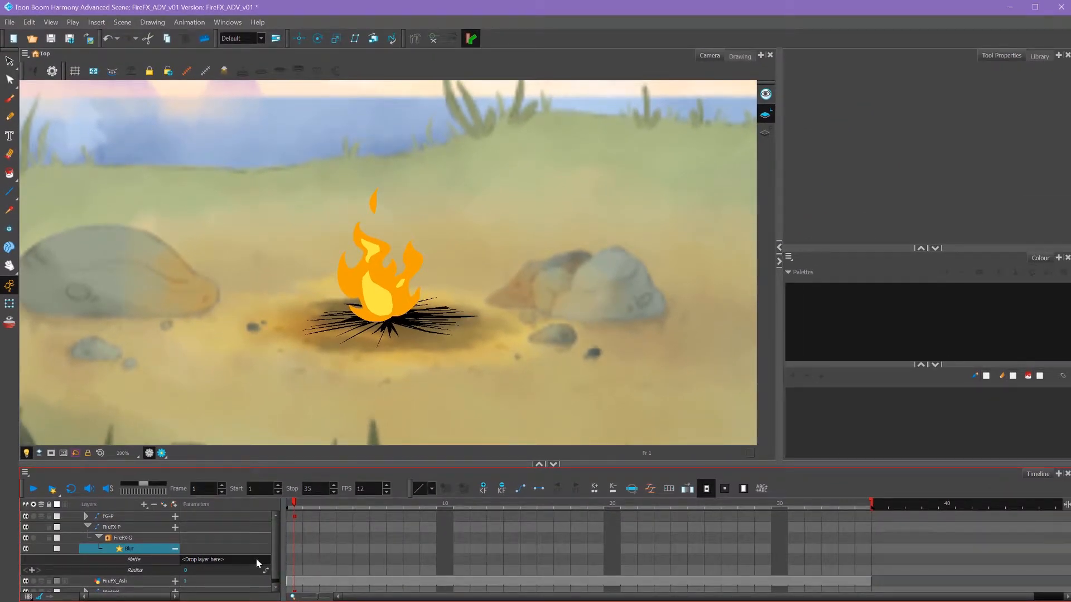
# Add keyframes to the Blur effect's Radius at frames 1 and 10, setting the radius to 5 at frame 10.
pyautogui.click(293, 571)
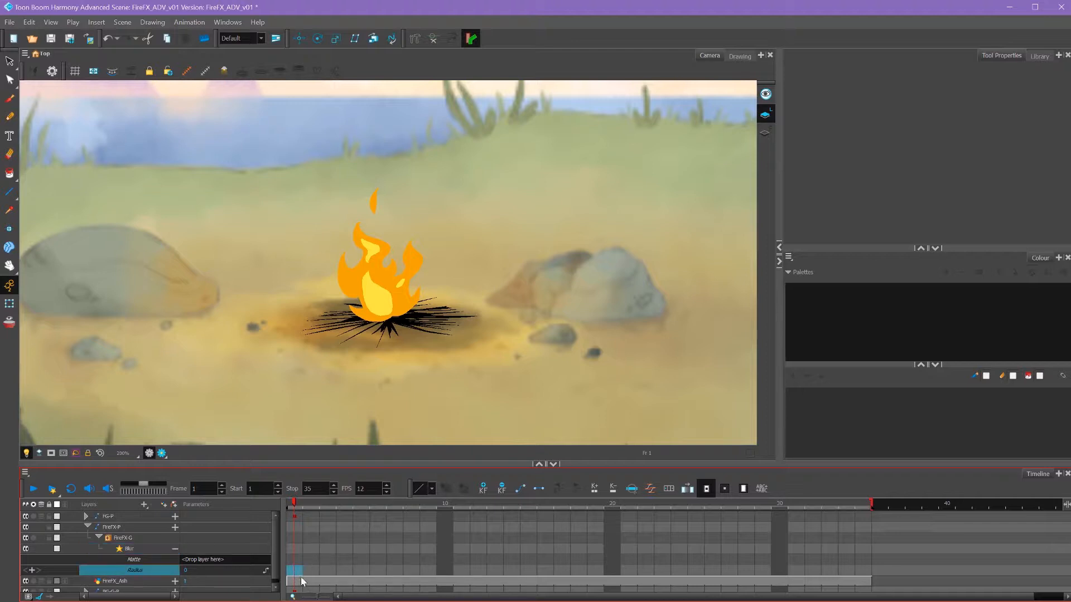
pyautogui.click(483, 489)
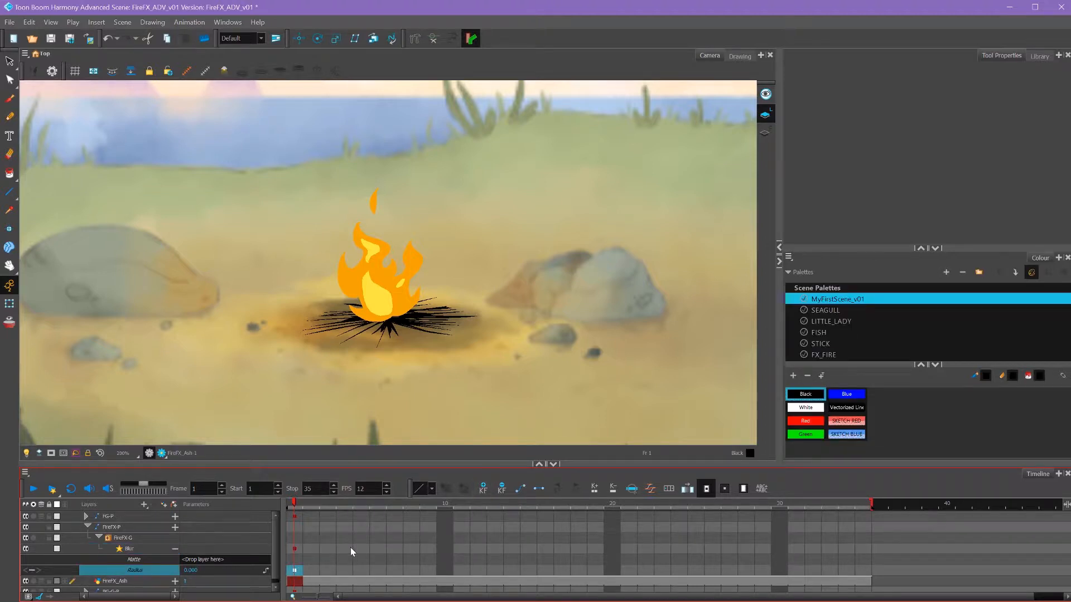
pyautogui.click(445, 571)
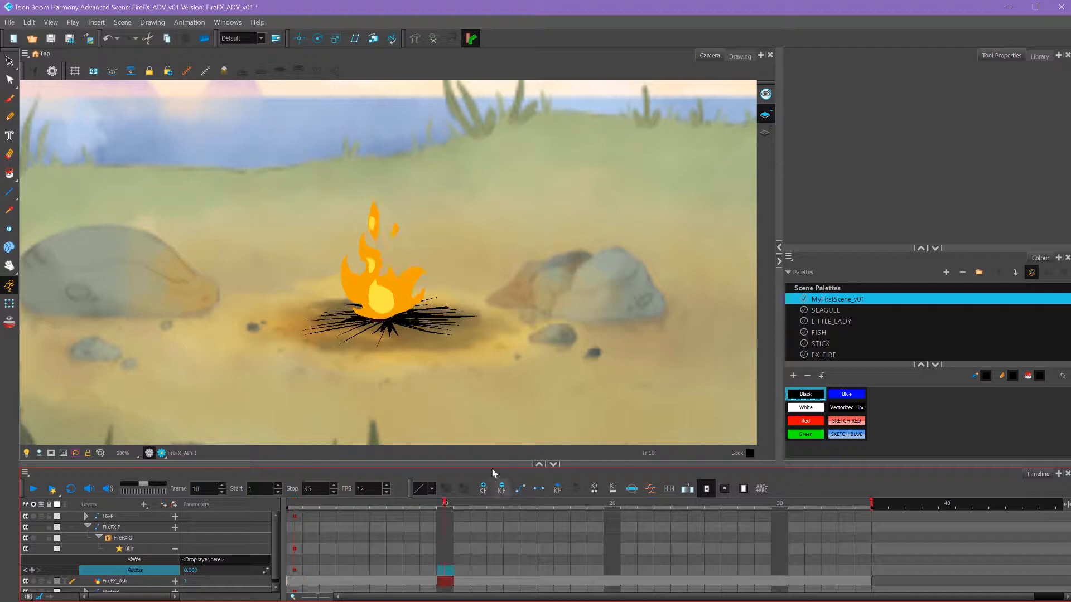
pyautogui.click(483, 488)
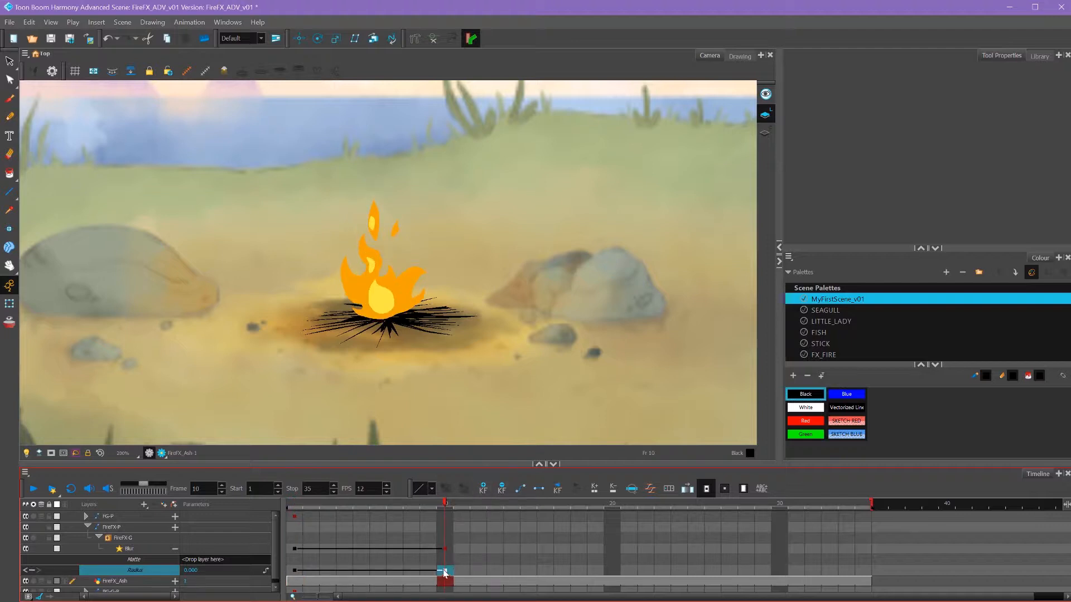
pyautogui.doubleClick(197, 571)
pyautogui.write('5')
pyautogui.press('Return')
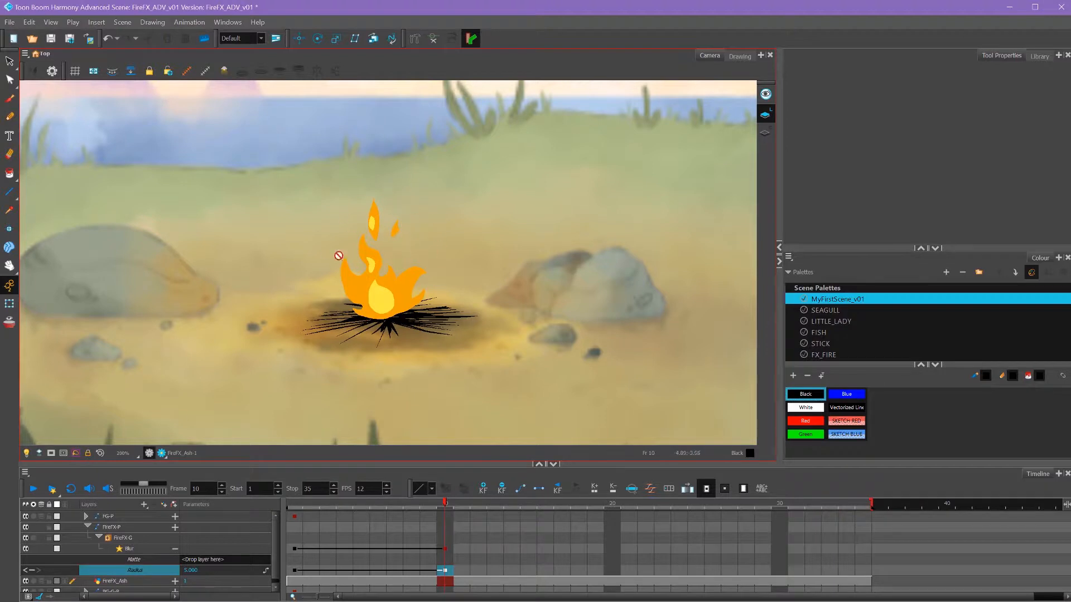
# Preview the blurred fire in render view by scrubbing from frame 1 to frame 10.
pyautogui.click(161, 454)
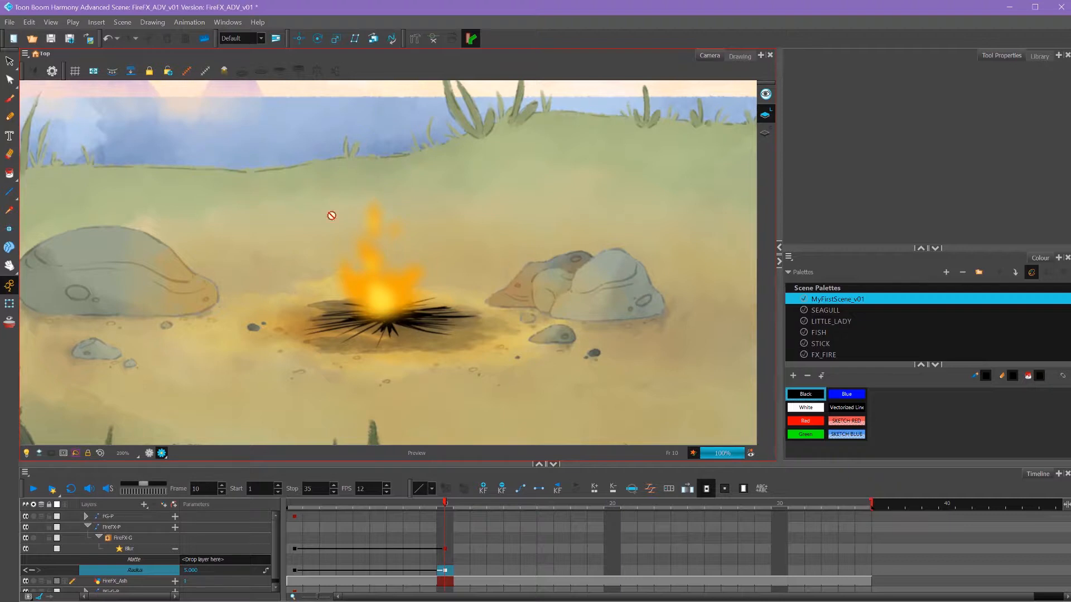
pyautogui.click(293, 503)
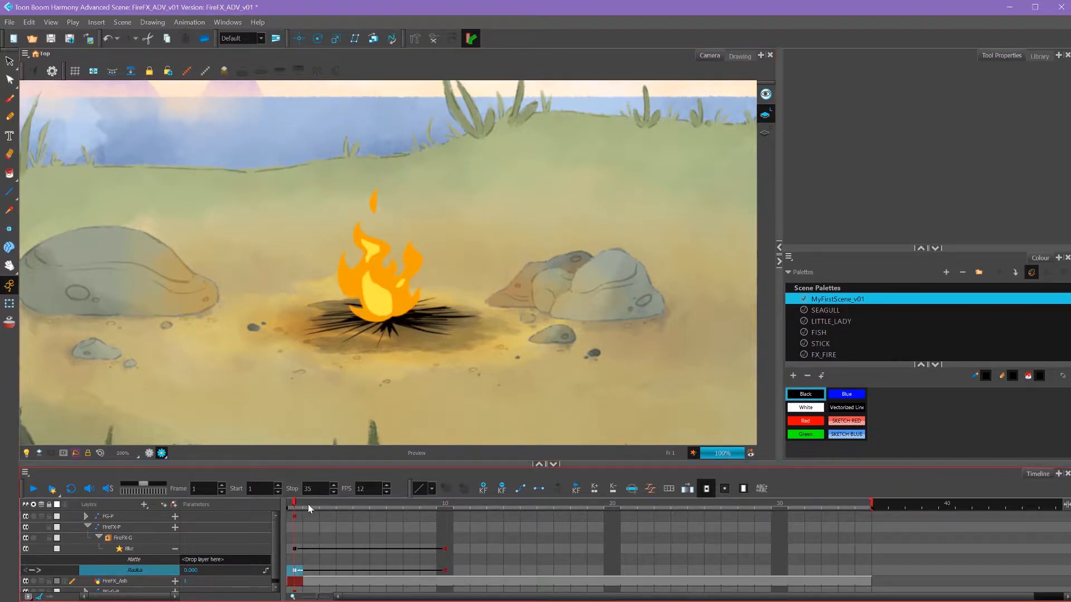
pyautogui.moveTo(308, 504); pyautogui.dragTo(444, 498)
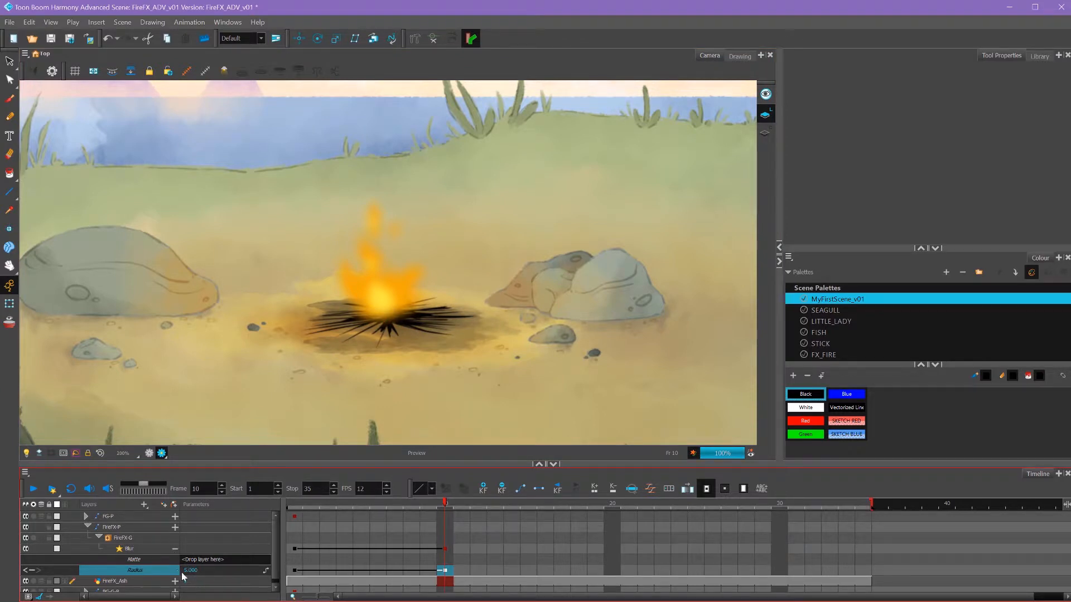
# Delete the Blur effect and add a Cutter effect to the FireFX-G group instead.
pyautogui.click(128, 550)
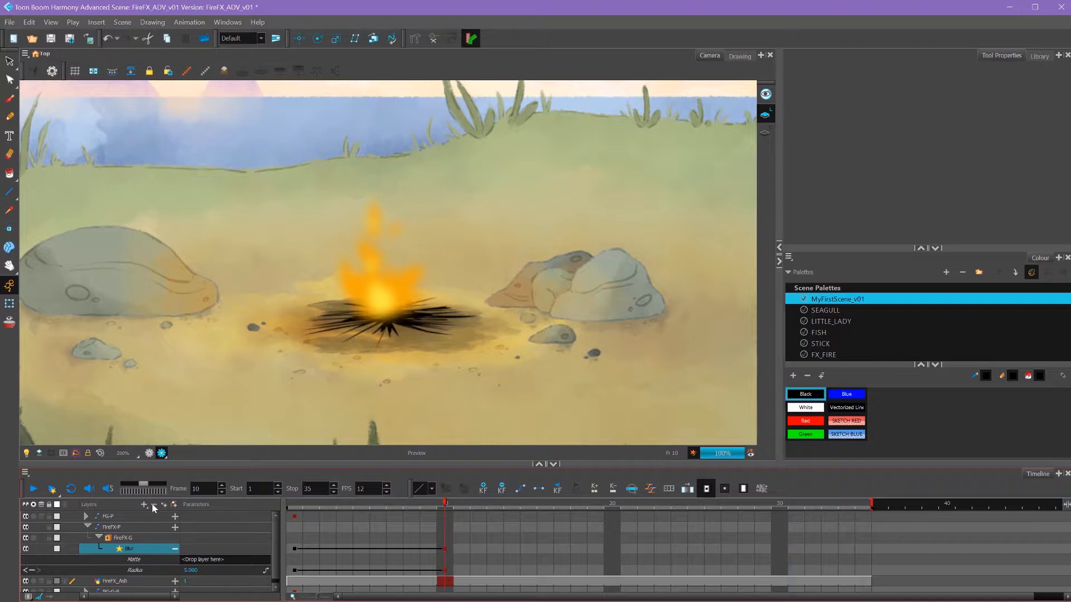
pyautogui.click(154, 505)
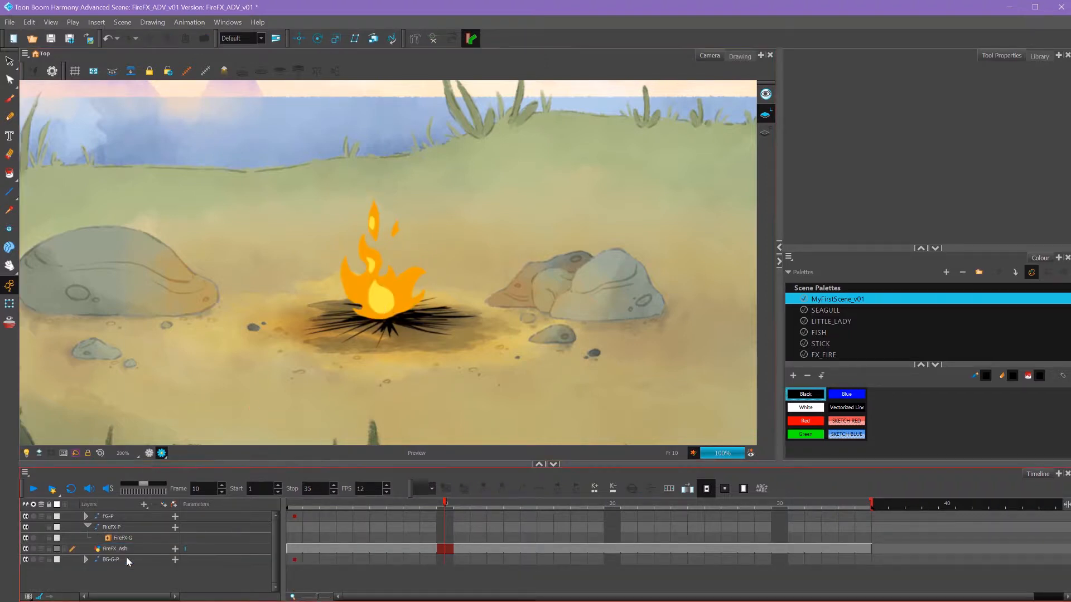
pyautogui.rightClick(126, 537)
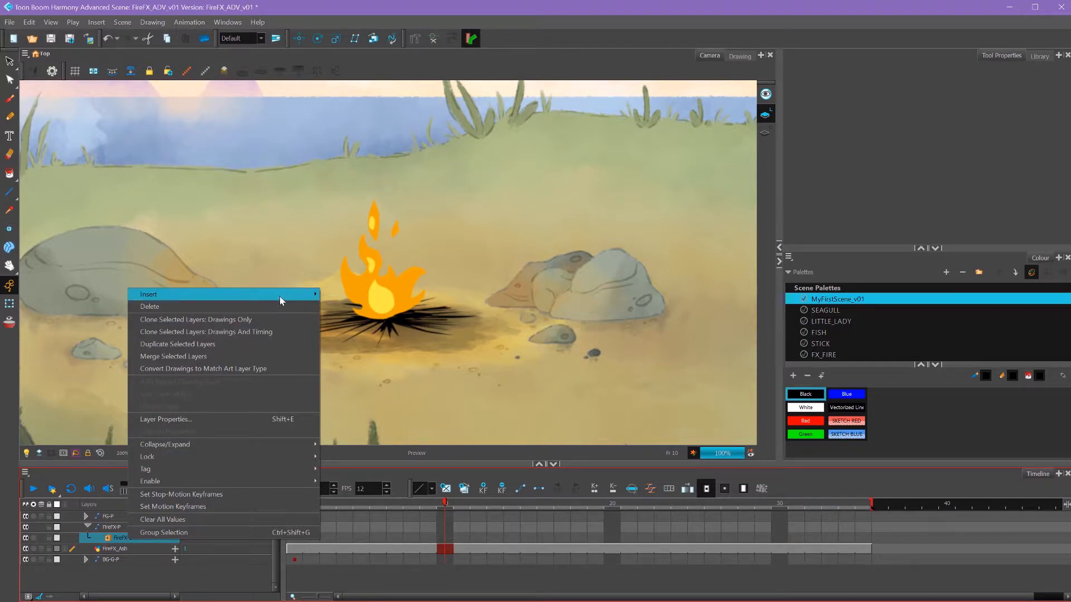
pyautogui.moveTo(279, 296)
pyautogui.moveTo(377, 393)
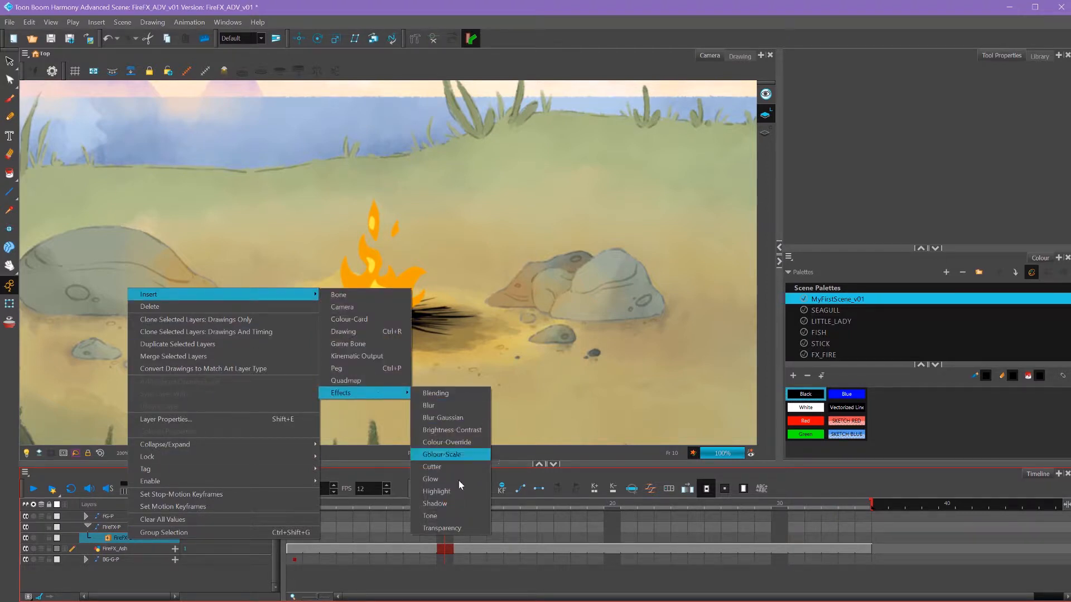
pyautogui.click(433, 468)
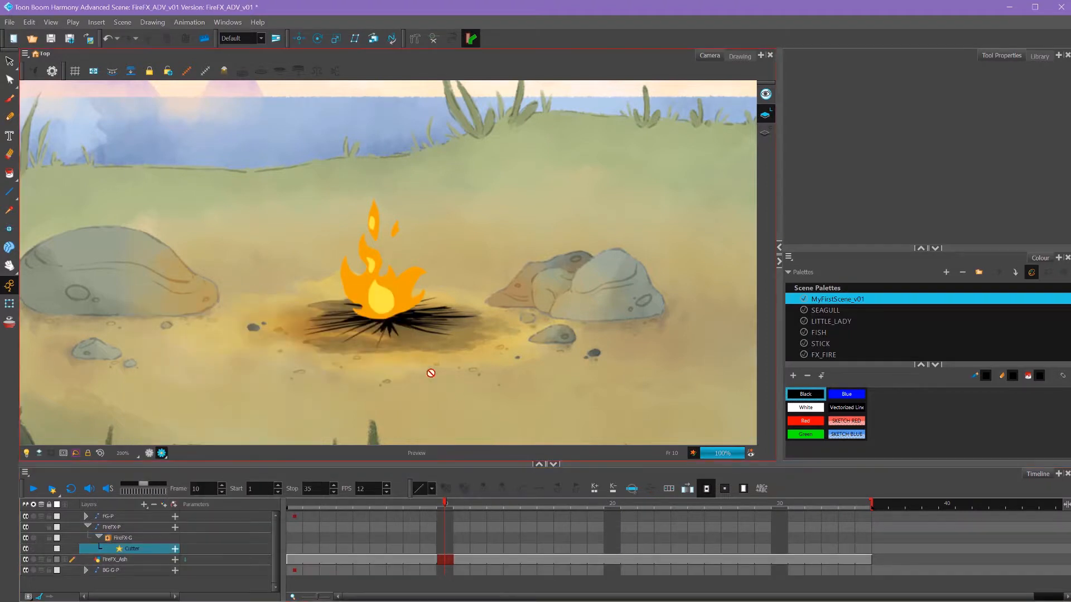
# Add a vector drawing layer named MASK and paint a filled green shape on frame 1 over the ash and the fire's base.
pyautogui.click(293, 549)
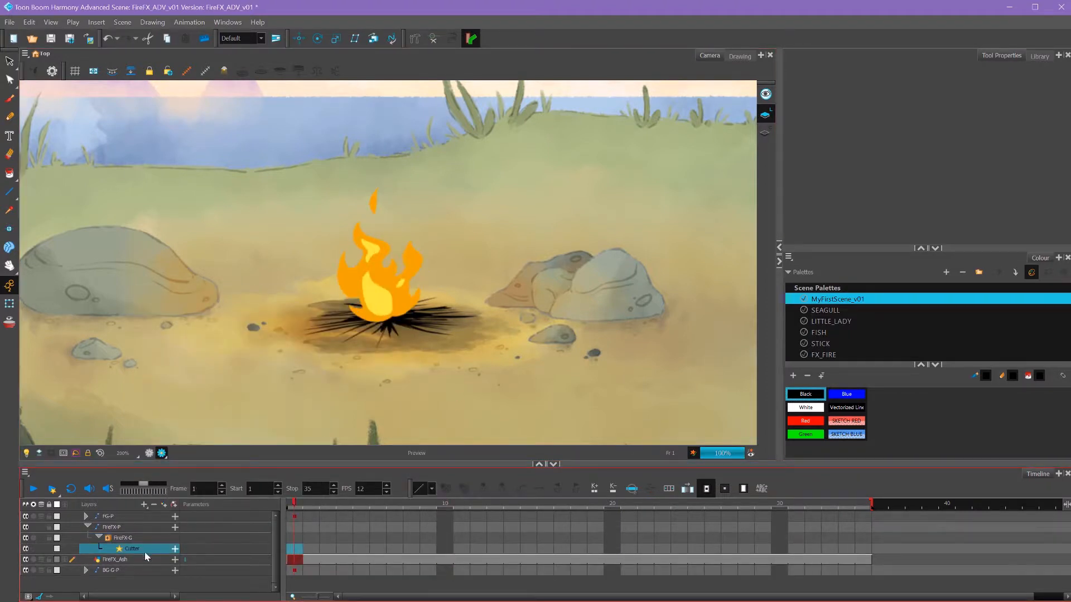
pyautogui.click(128, 517)
pyautogui.hotkey('ctrl', 'r')
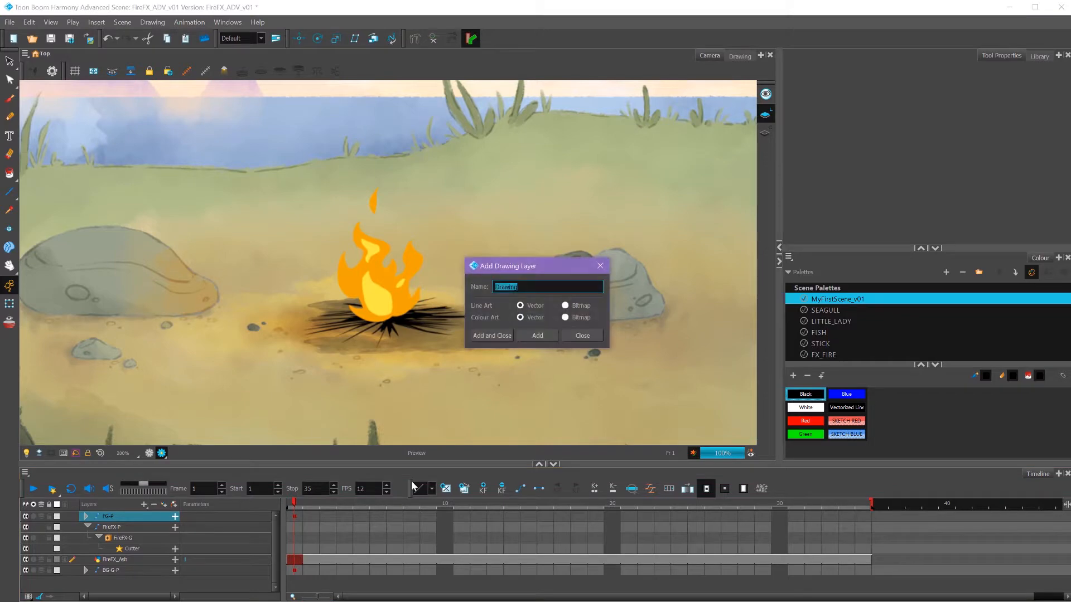
pyautogui.write('MASK')
pyautogui.click(494, 339)
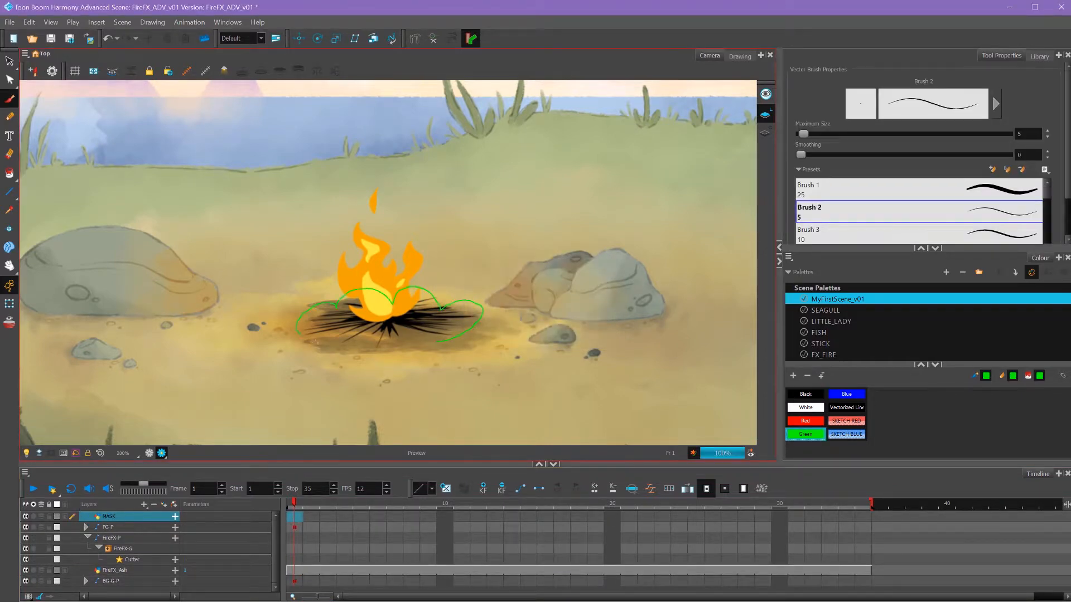
pyautogui.moveTo(315, 342); pyautogui.dragTo(458, 335)
pyautogui.click(150, 453)
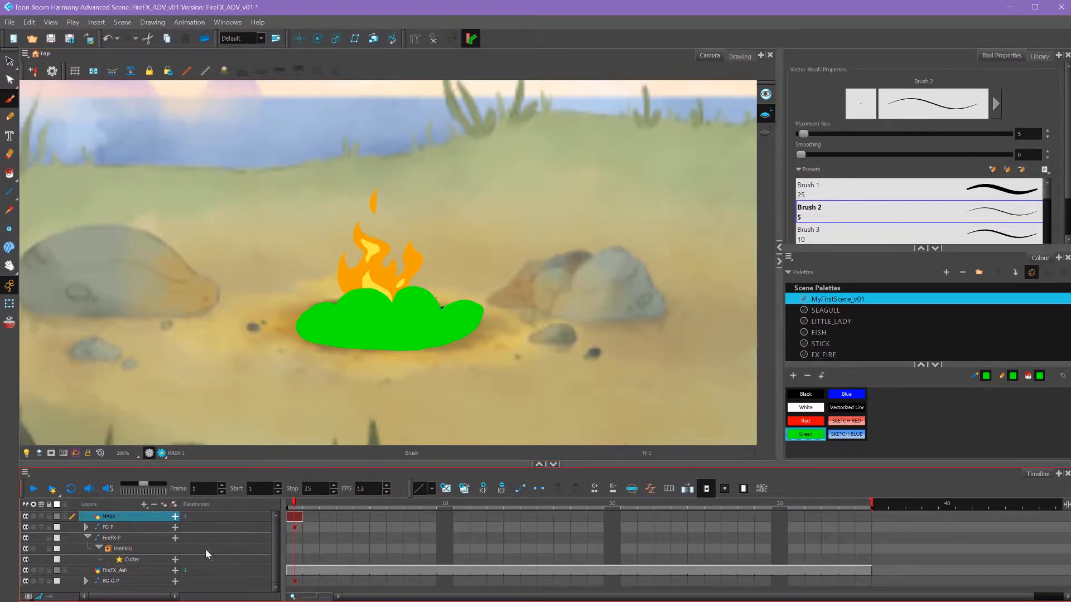
# Assign the MASK layer as the Cutter effect's matte.
pyautogui.click(174, 560)
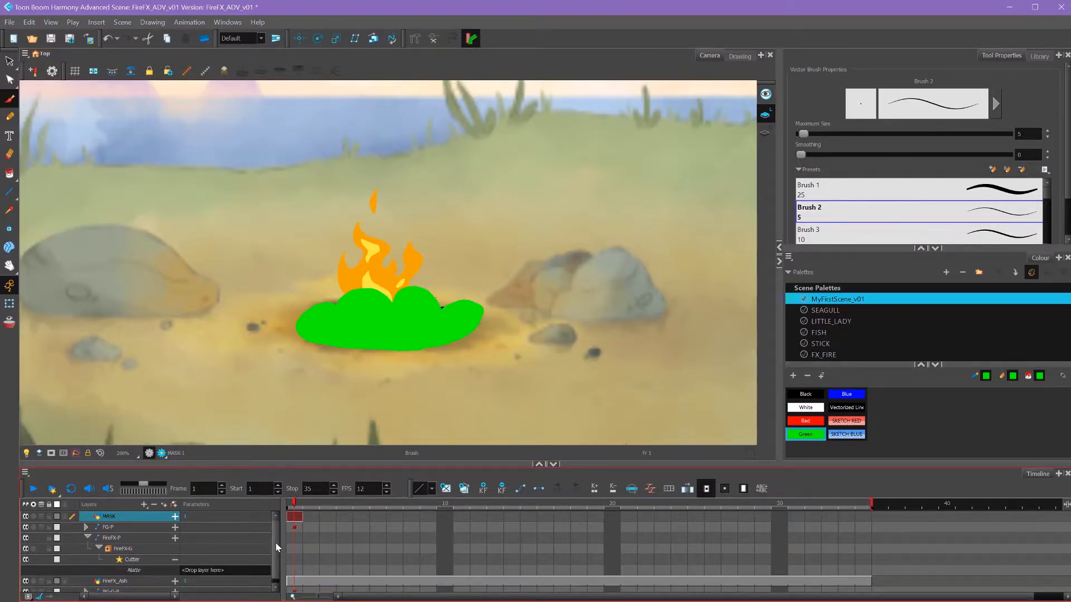
pyautogui.scroll(-1, 139, 570)
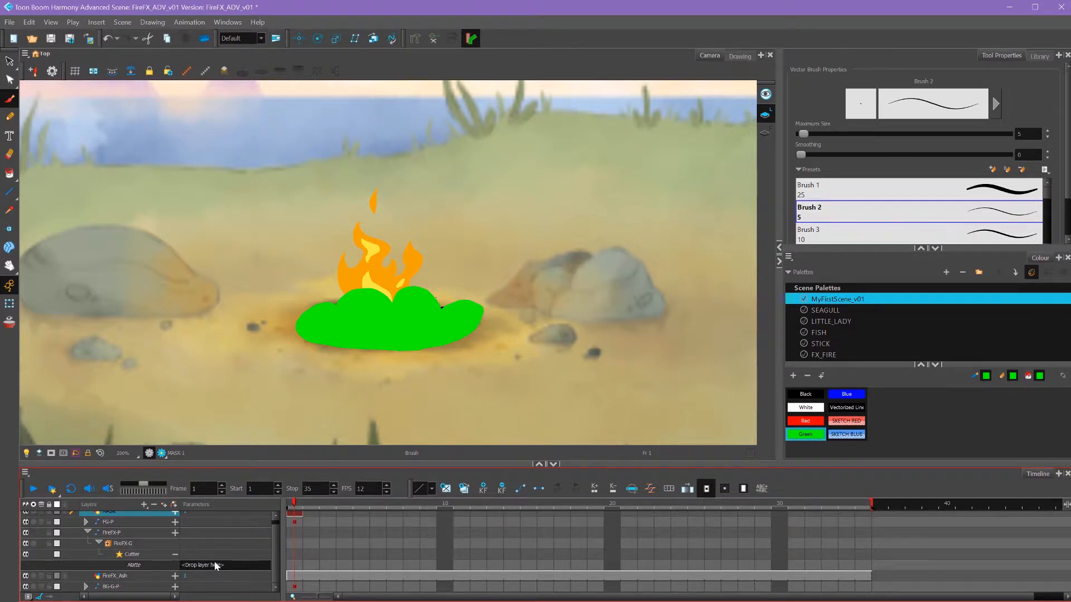
pyautogui.scroll(1, 273, 529)
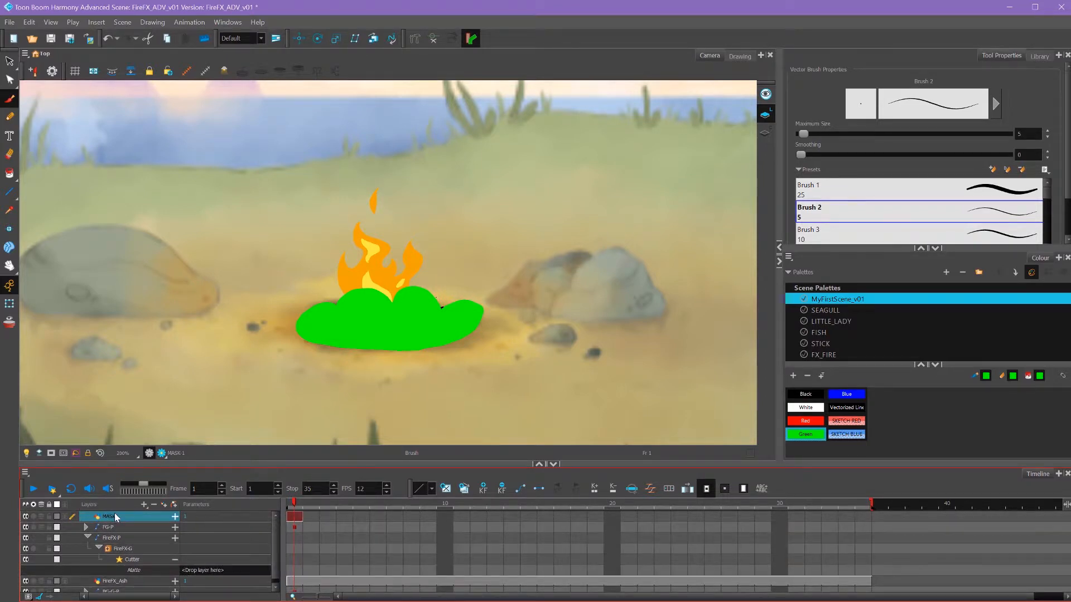
pyautogui.moveTo(113, 519); pyautogui.dragTo(223, 566)
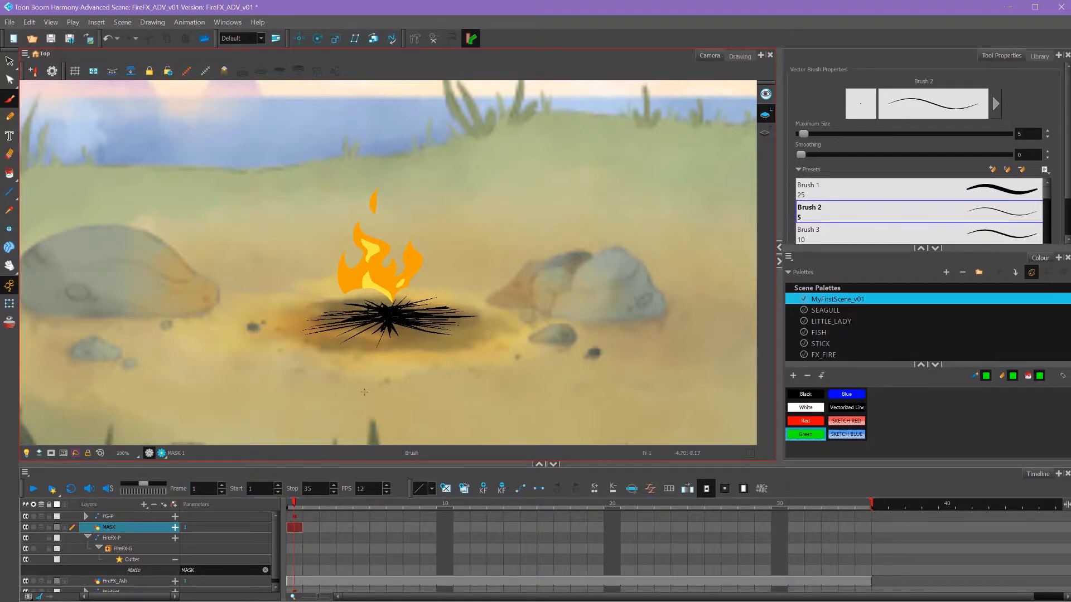
# Extend the MASK drawing's exposure from frame 1 through frame 35 so it covers the whole scene.
pyautogui.click(306, 527)
pyautogui.moveTo(299, 507)
pyautogui.mouseDown()
pyautogui.moveTo(464, 505)
pyautogui.moveTo(297, 523)
pyautogui.mouseUp()
pyautogui.click(297, 525)
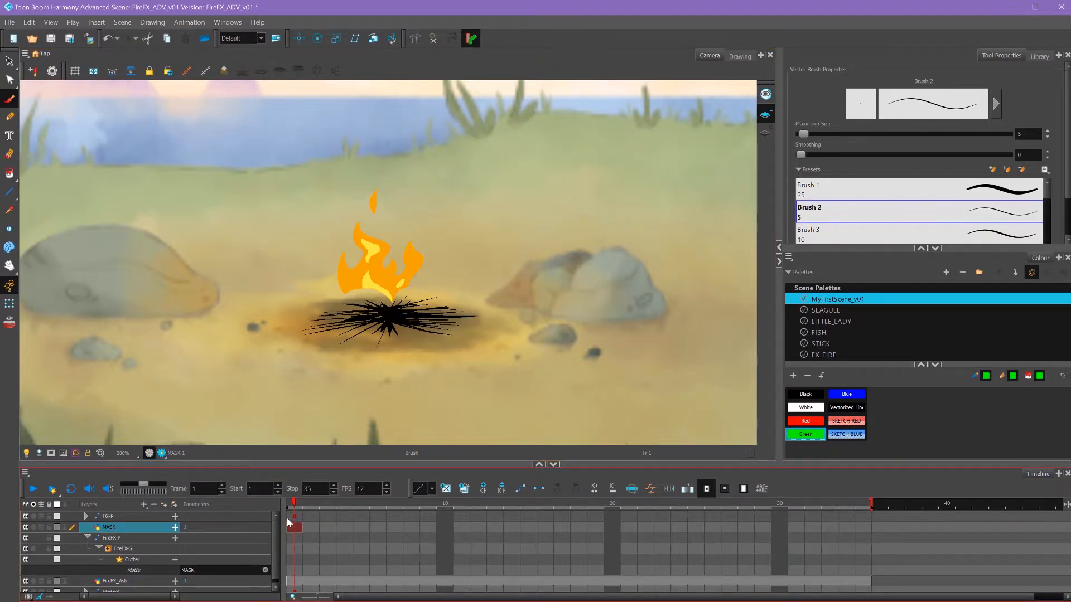
pyautogui.click(866, 528)
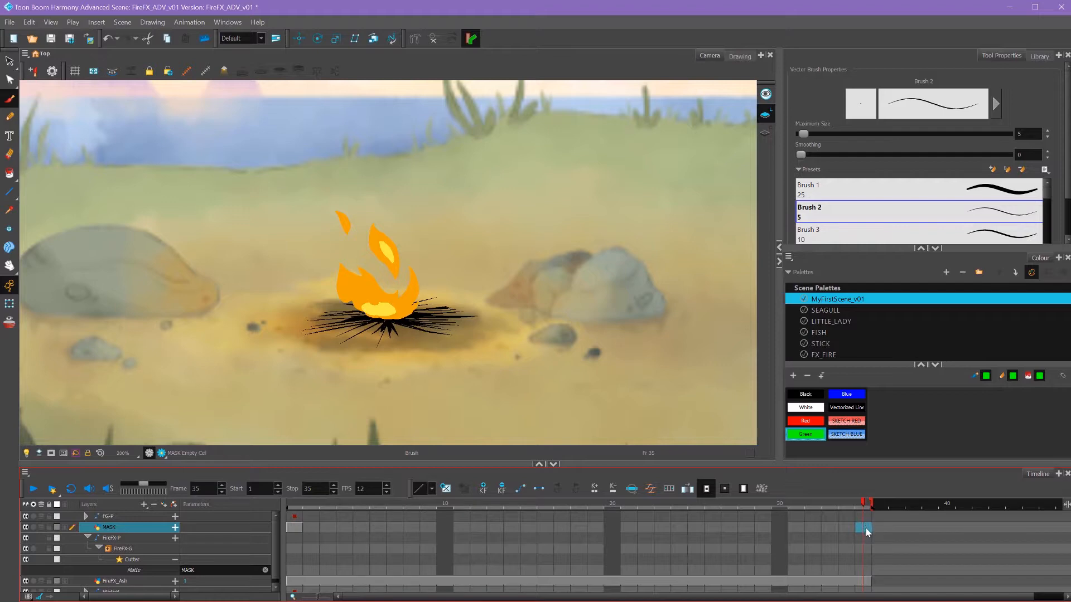
pyautogui.press('F5')
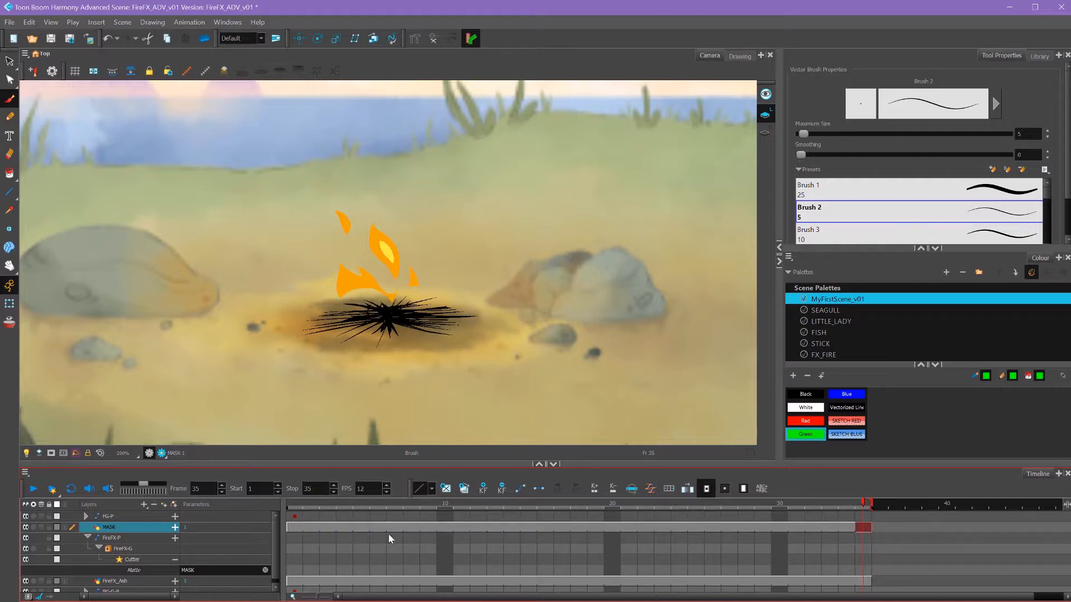
pyautogui.moveTo(312, 507)
pyautogui.mouseDown()
pyautogui.moveTo(898, 507)
pyautogui.moveTo(294, 508)
pyautogui.mouseUp()
# Enable the Inverted option in the Cutter effect's layer properties and scrub through the first frames to check the cut.
pyautogui.click(133, 559)
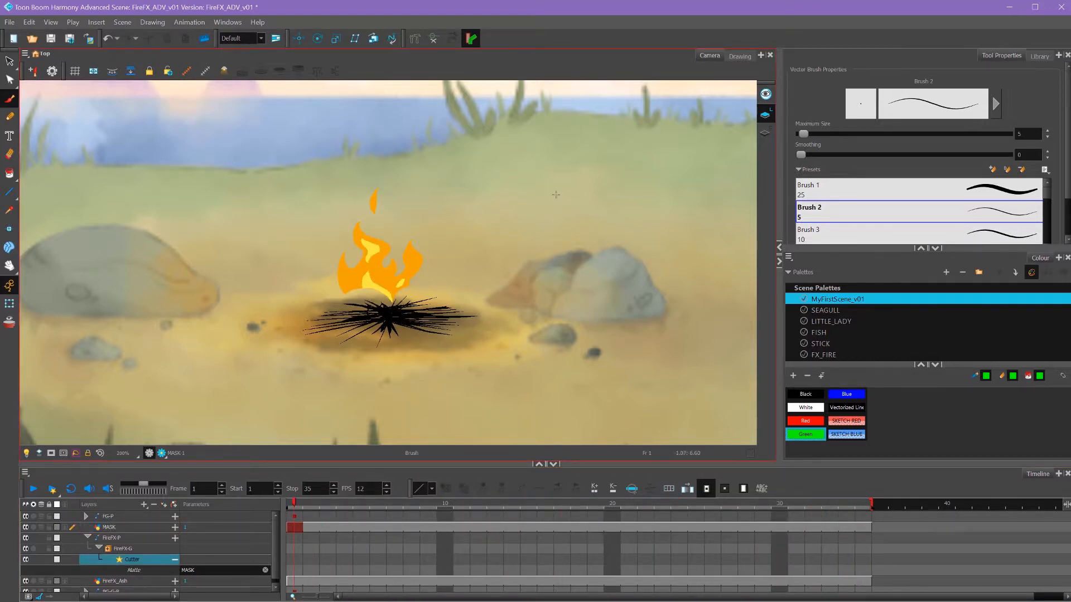
pyautogui.click(124, 560)
pyautogui.rightClick(130, 559)
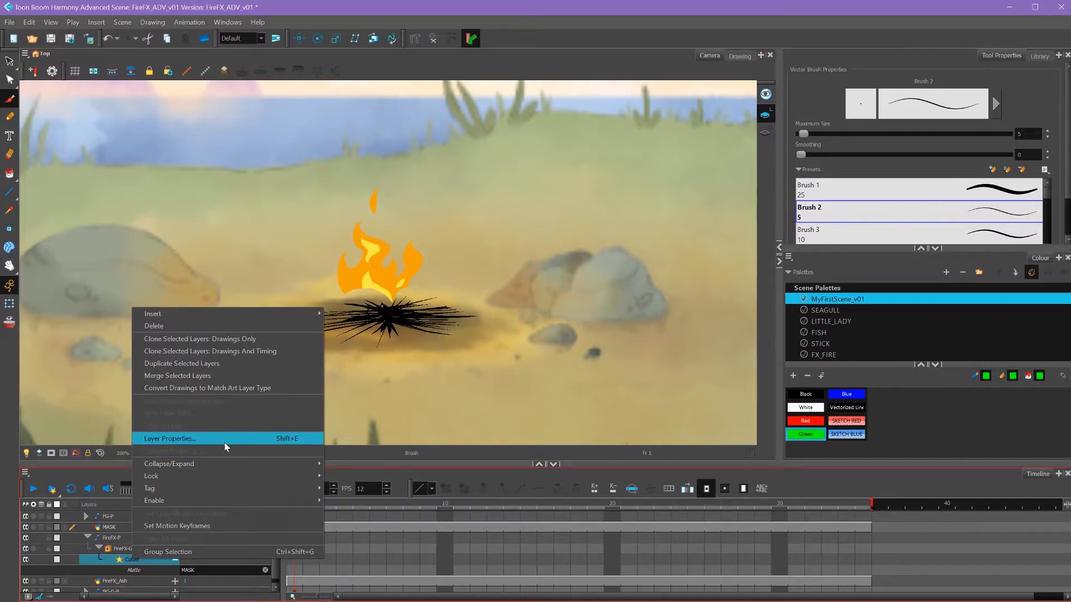
pyautogui.click(118, 561)
pyautogui.doubleClick(120, 559)
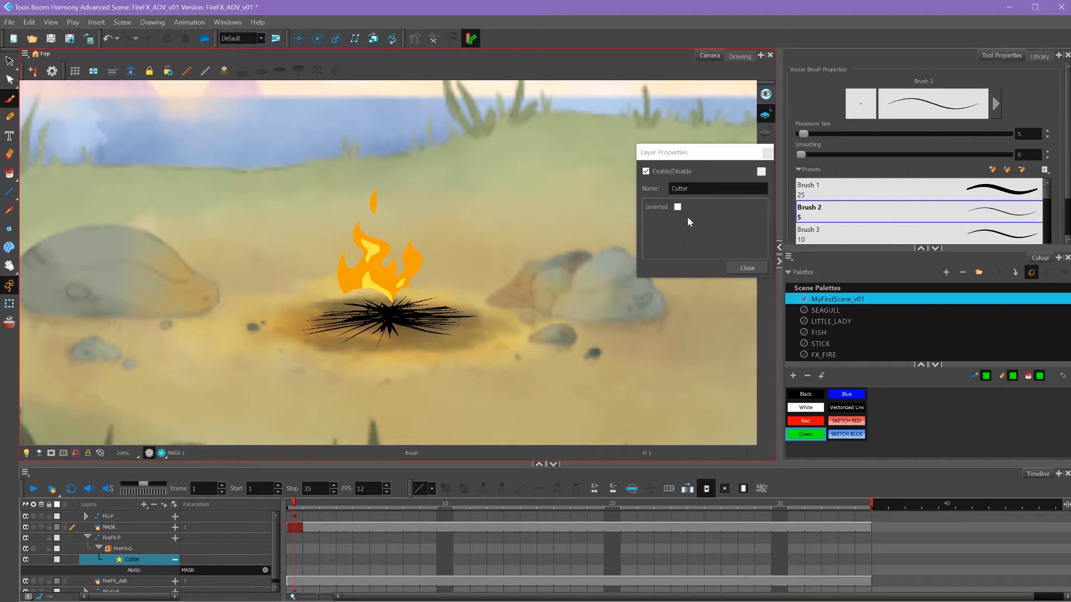
pyautogui.click(678, 207)
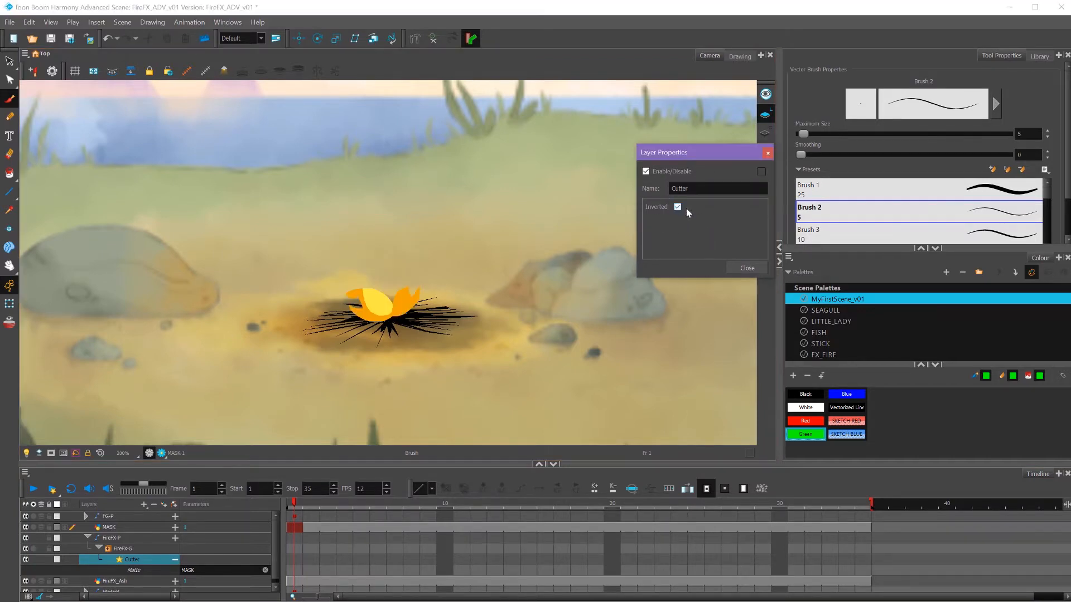
pyautogui.click(329, 500)
pyautogui.moveTo(329, 501); pyautogui.dragTo(292, 502)
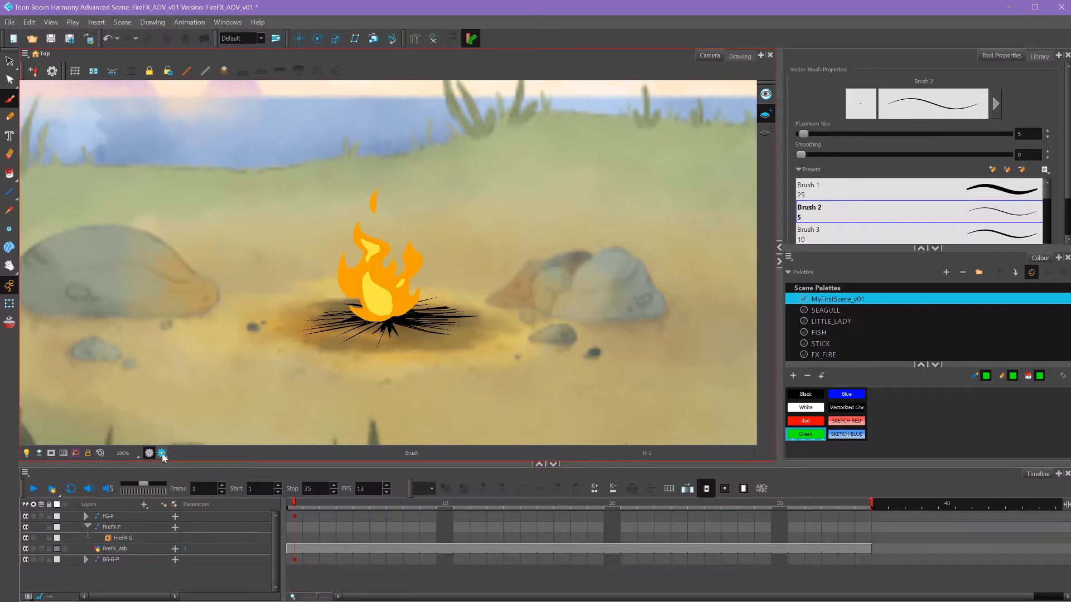
# Switch the camera to render view and insert a Blur effect on the FireFX-G group.
pyautogui.click(161, 453)
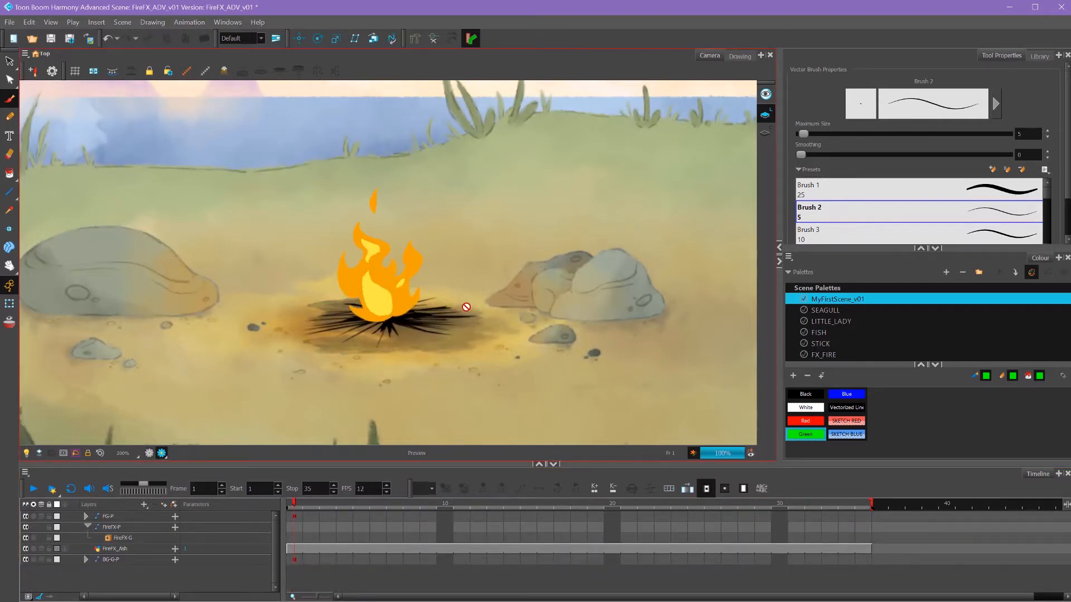
pyautogui.click(130, 537)
pyautogui.rightClick(129, 537)
pyautogui.moveTo(297, 293)
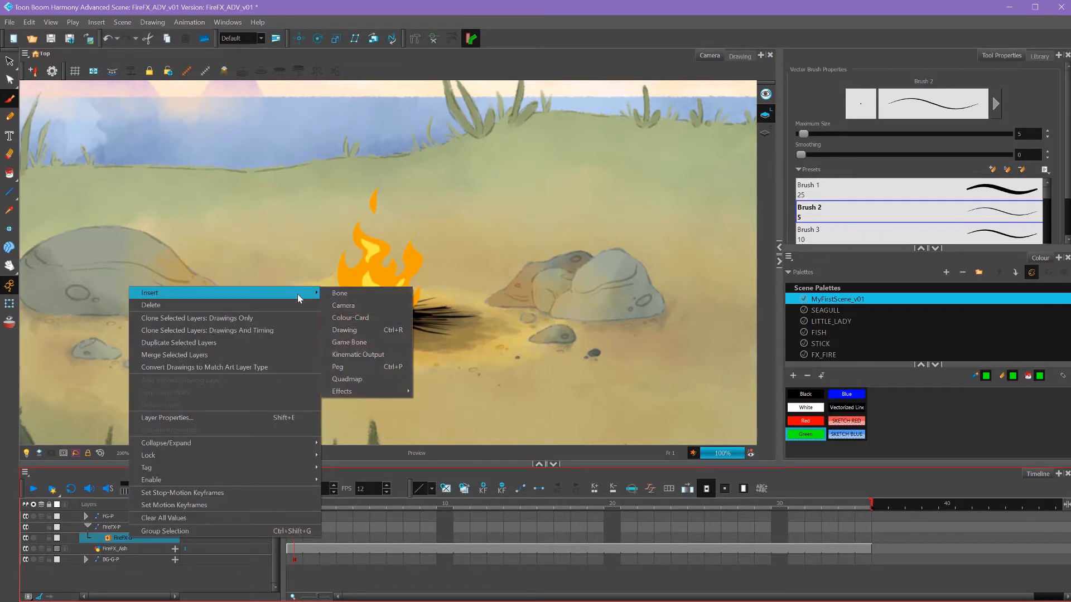
pyautogui.moveTo(380, 392)
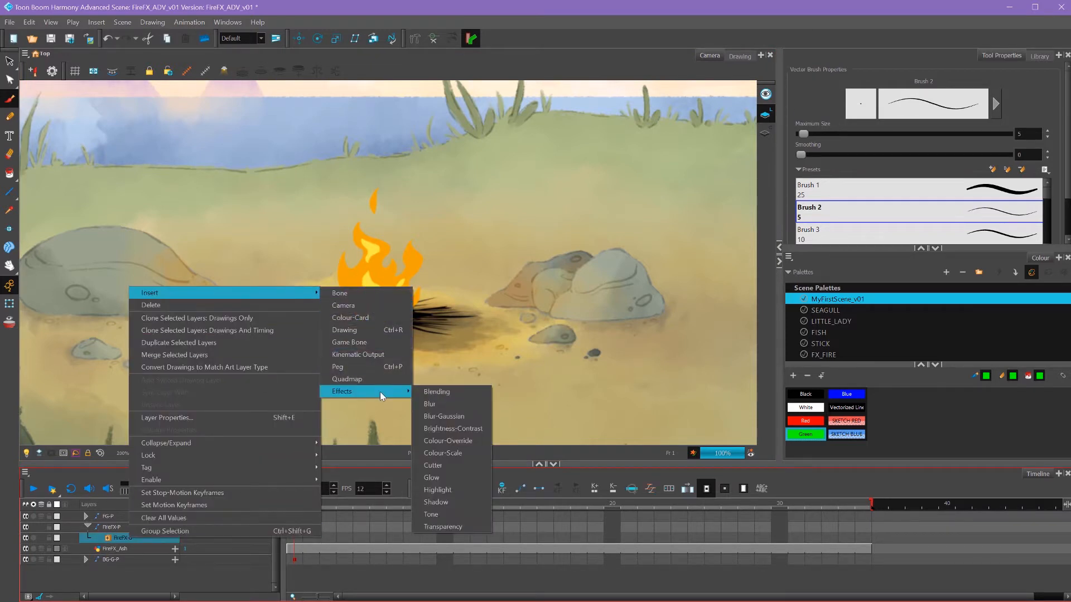
pyautogui.click(432, 405)
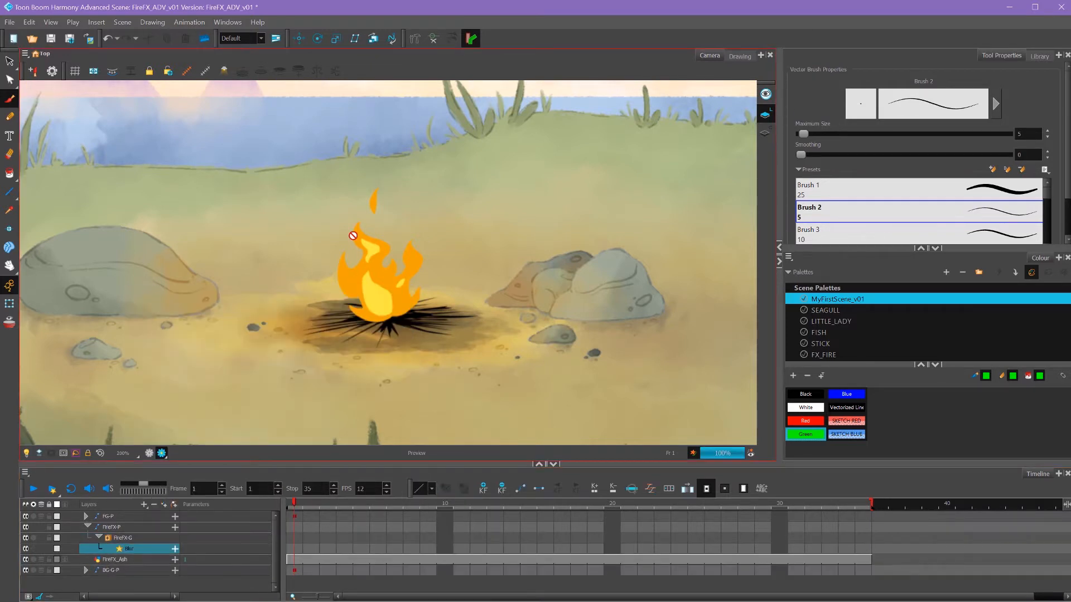
# Set the Blur effect's radius to 2 on frame 1 and compare the blurred fire on frames 4 and 1.
pyautogui.click(175, 548)
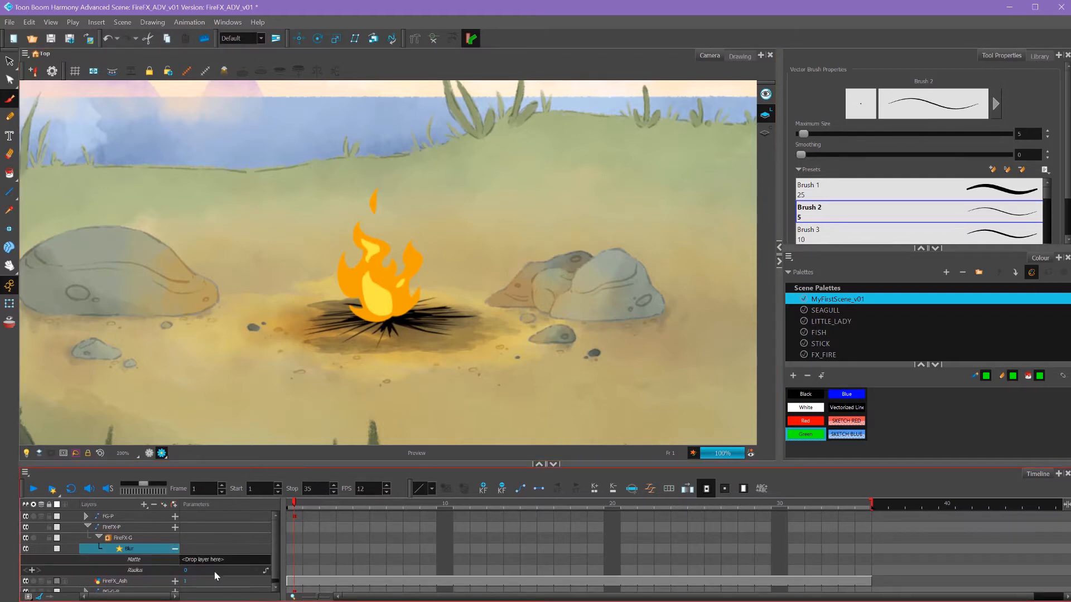
pyautogui.doubleClick(187, 570)
pyautogui.write('7')
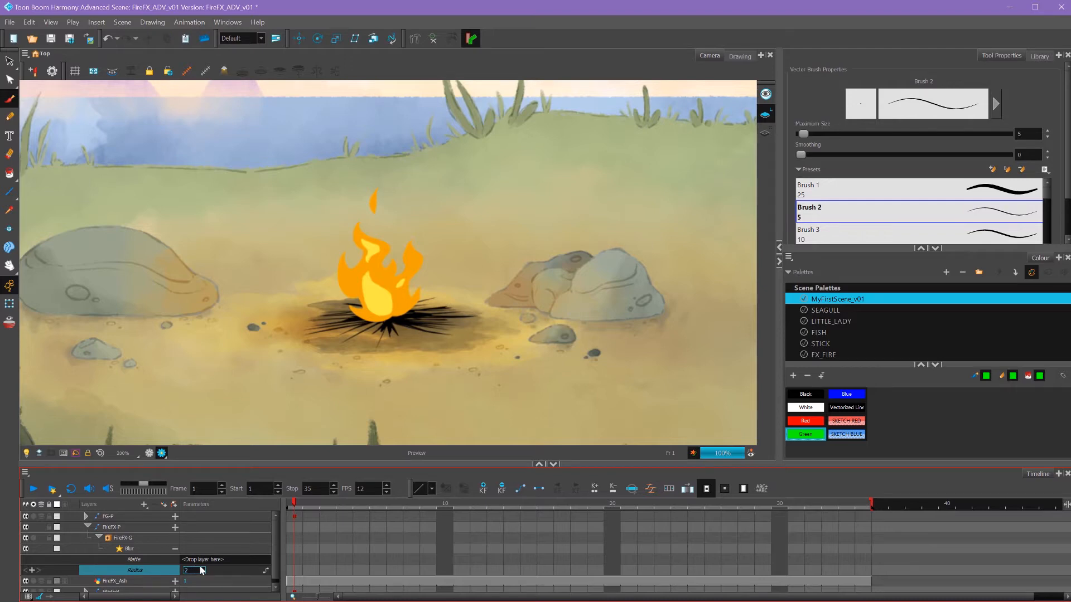
pyautogui.press('Return')
pyautogui.click(344, 504)
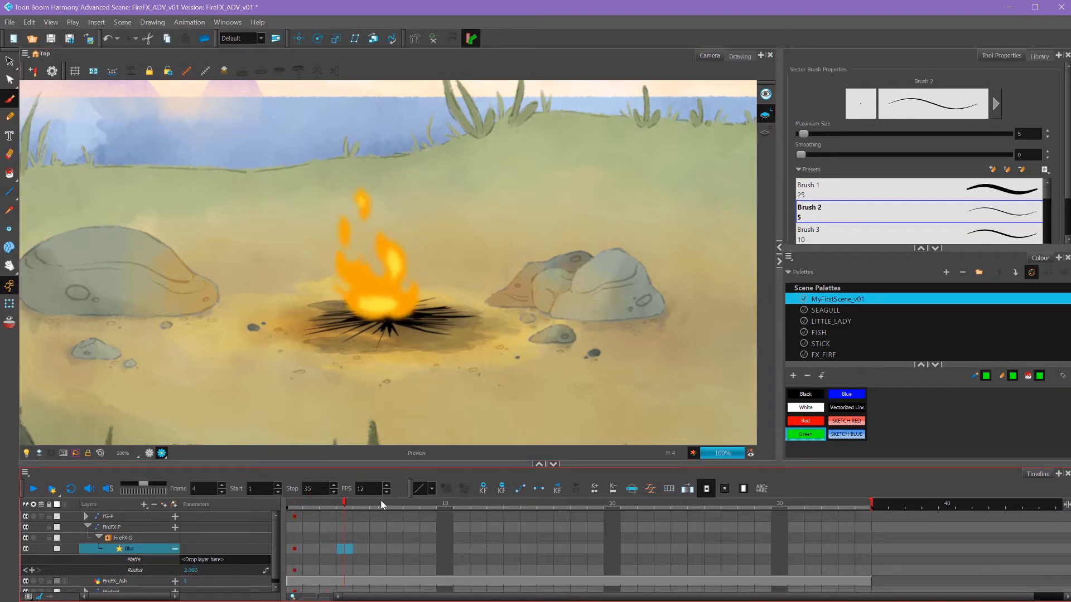
pyautogui.click(294, 548)
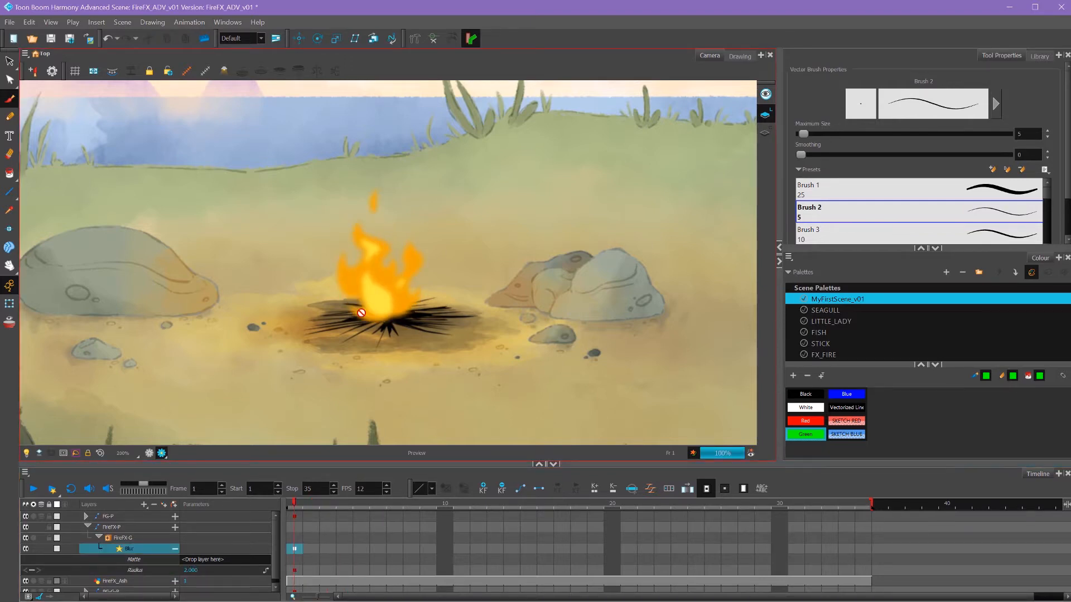
# Return the camera to the OpenGL view, then re-render the already rendered frames and play the scene in a loop.
pyautogui.click(149, 453)
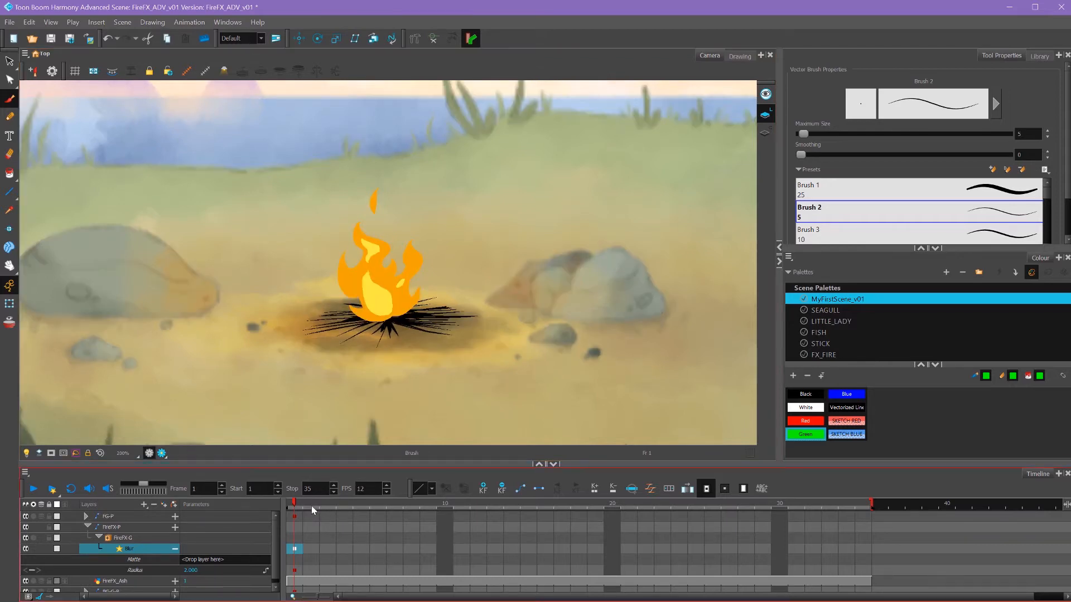
pyautogui.moveTo(317, 504)
pyautogui.mouseDown()
pyautogui.moveTo(665, 500)
pyautogui.moveTo(271, 530)
pyautogui.mouseUp()
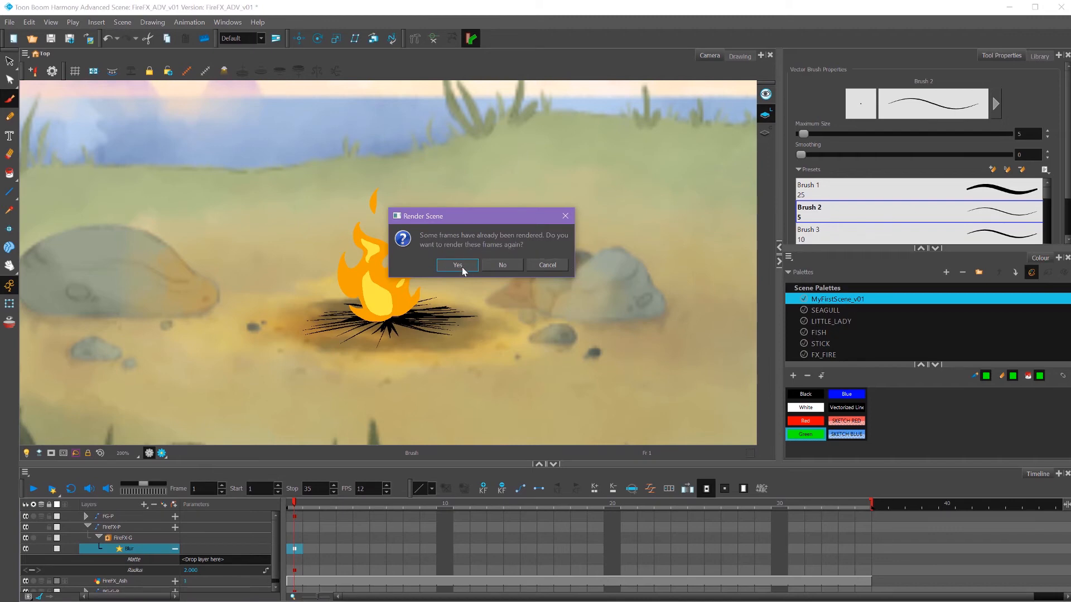
pyautogui.click(458, 265)
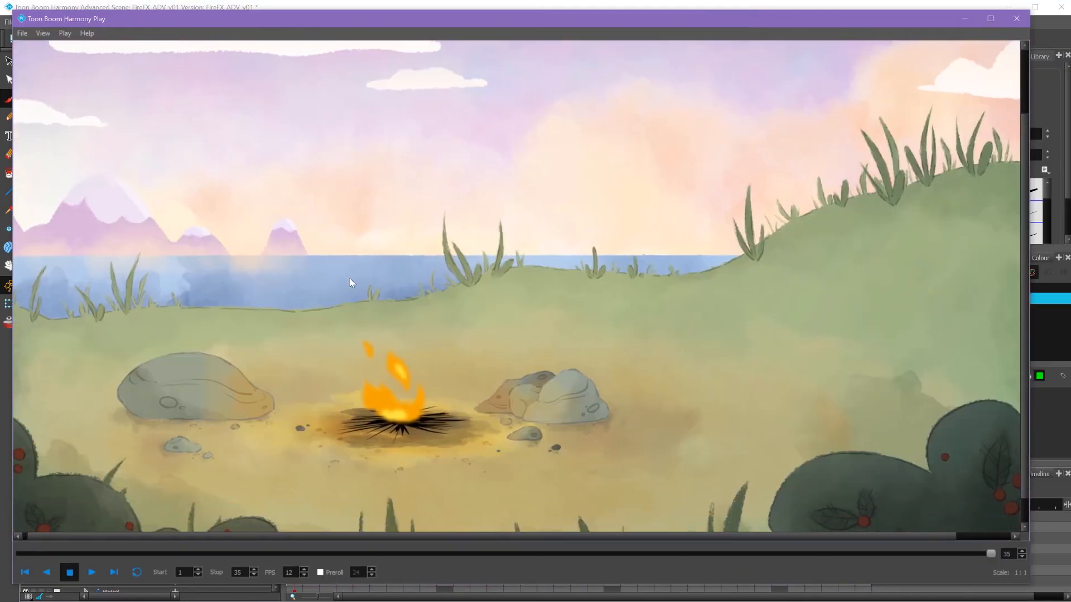
pyautogui.click(137, 573)
pyautogui.click(92, 573)
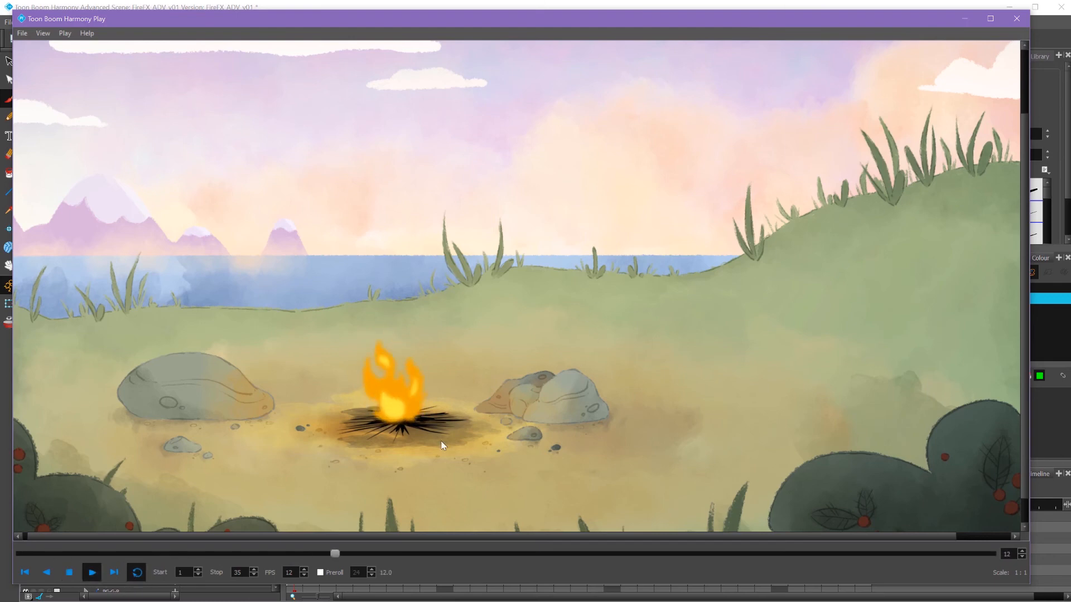